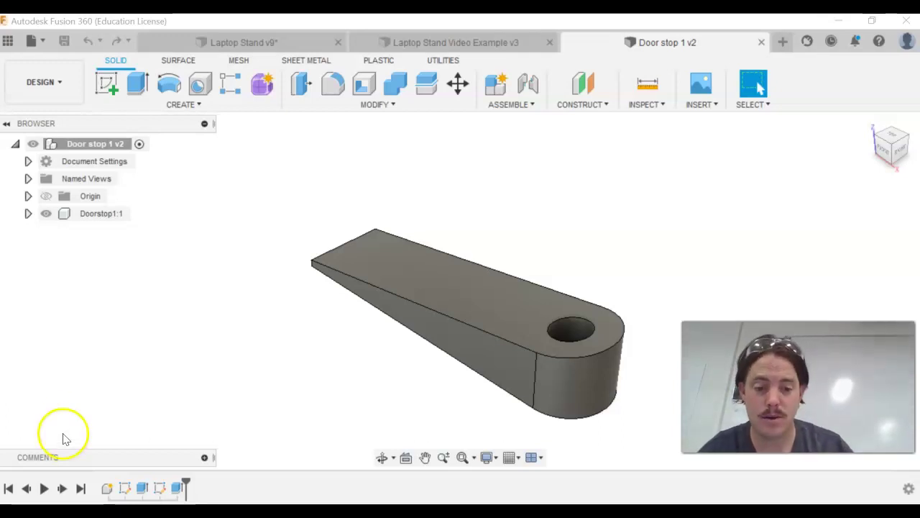
# Step: Switch to DoorStop_1.pdf in Acrobat, examine its views and dimensions with the bookmarks hidden, and return to Fusion 360
pyautogui.moveTo(563, 512)
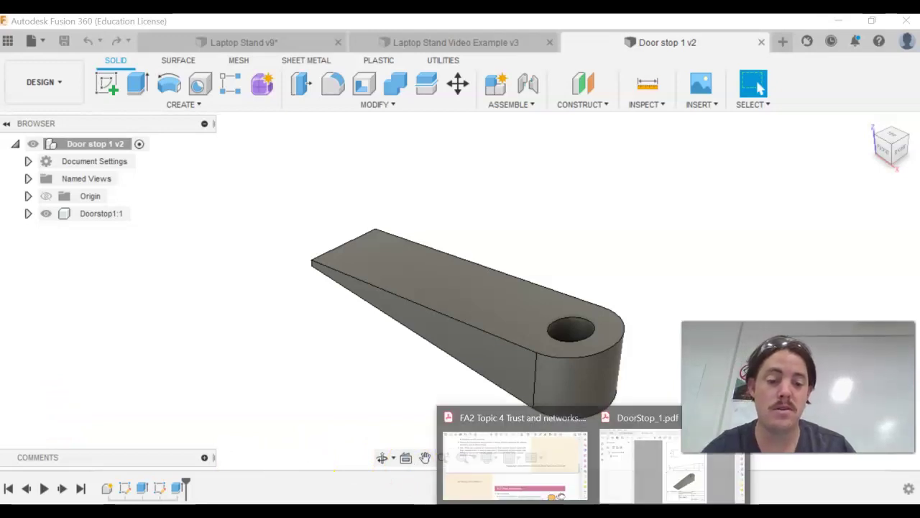
pyautogui.click(643, 453)
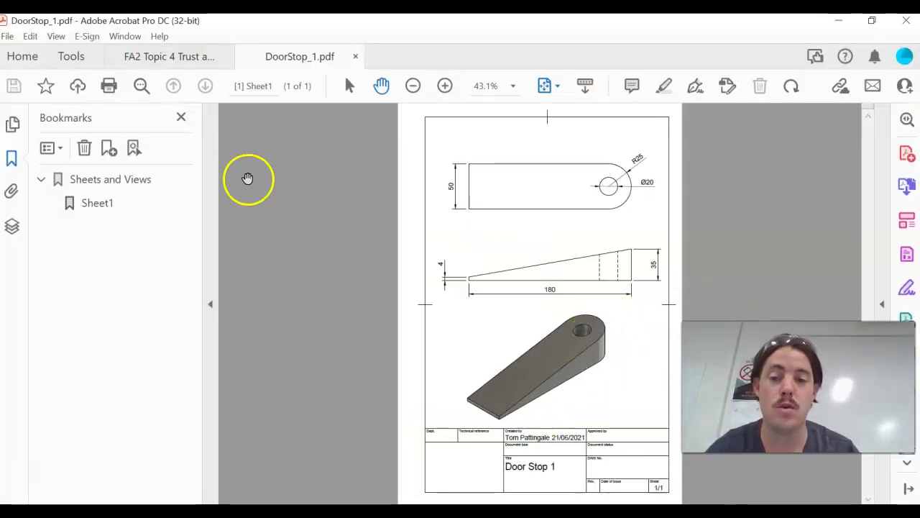
pyautogui.click(211, 304)
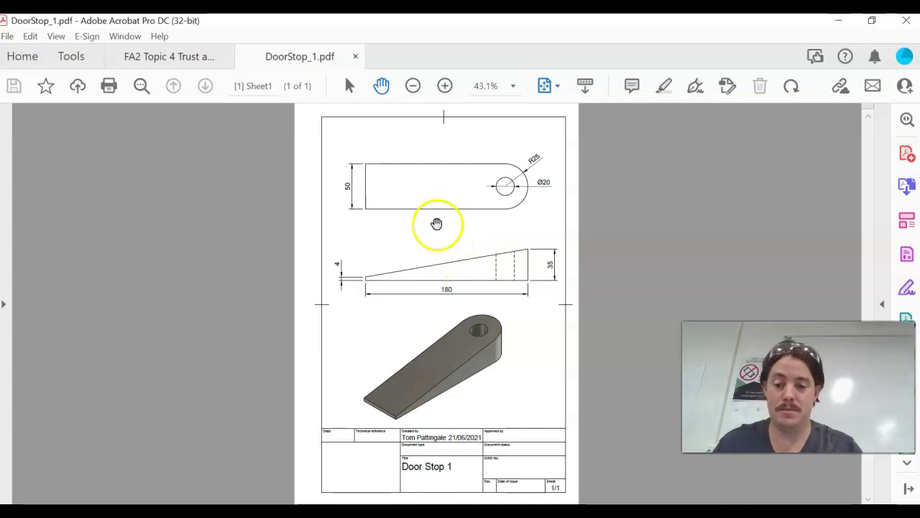
pyautogui.hotkey('alt', 'Tab')
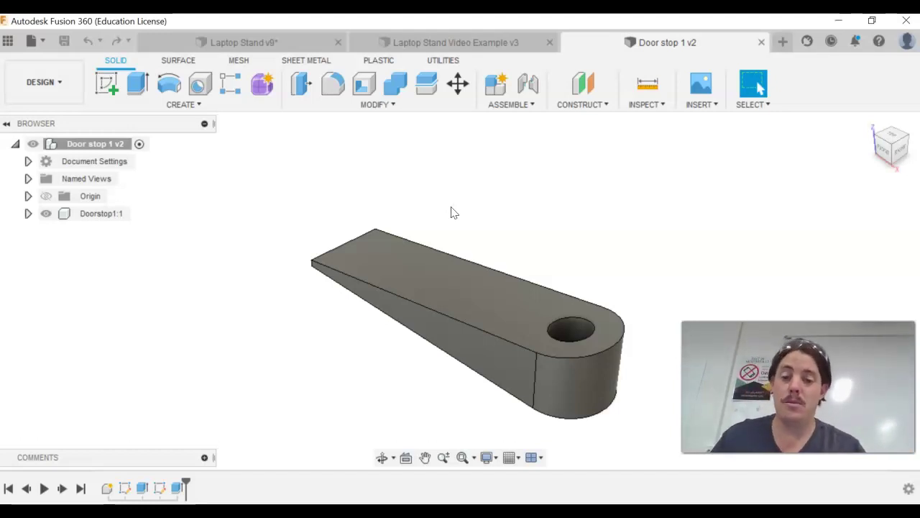
# Step: Open the Doorstop 2 design from the Doorstop folder of the 2022 Yr 8 D&T project, and return to the Door stop 1 design
pyautogui.click(46, 42)
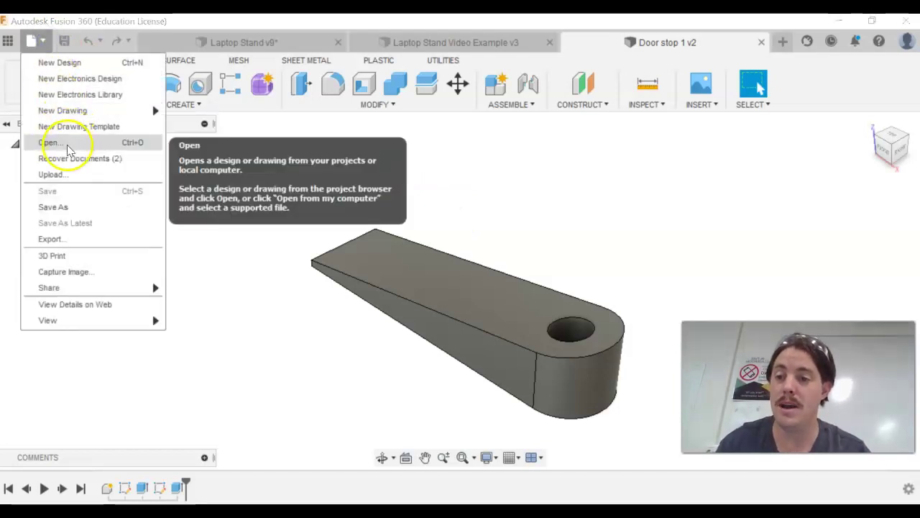
pyautogui.click(6, 44)
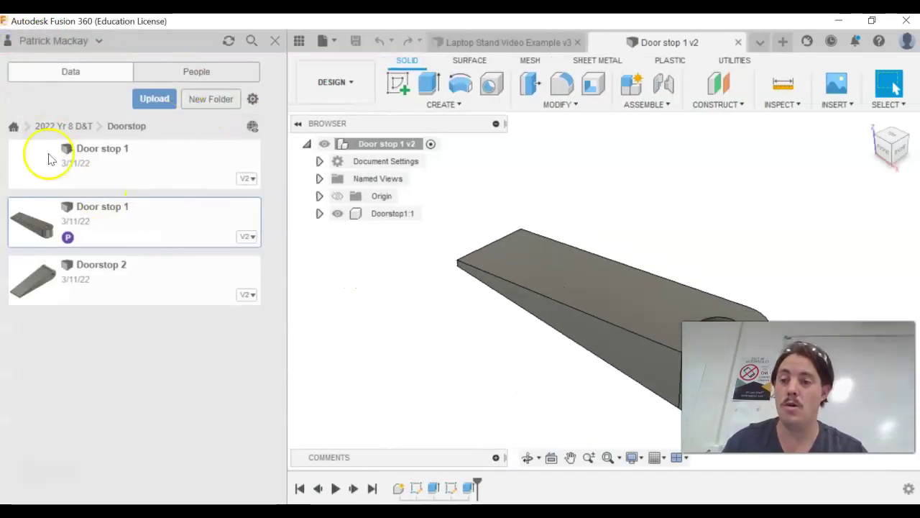
pyautogui.click(13, 128)
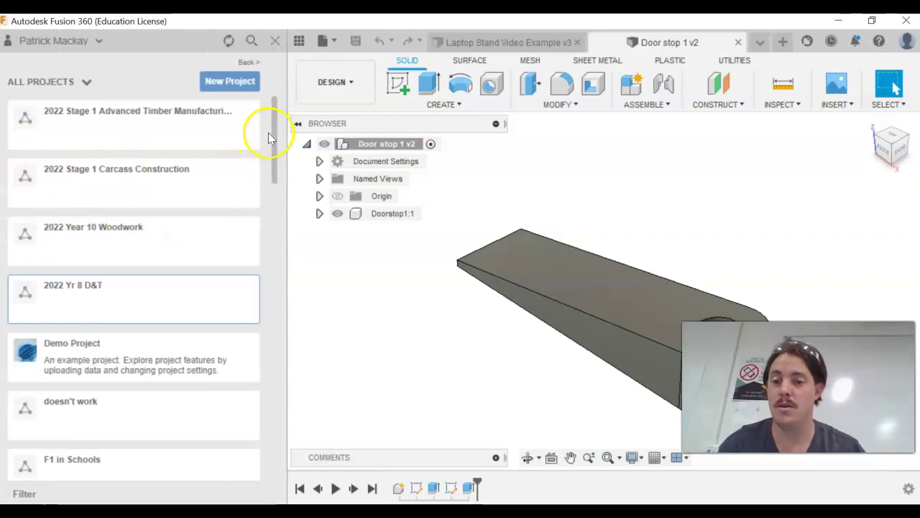
pyautogui.moveTo(267, 137); pyautogui.dragTo(210, 90)
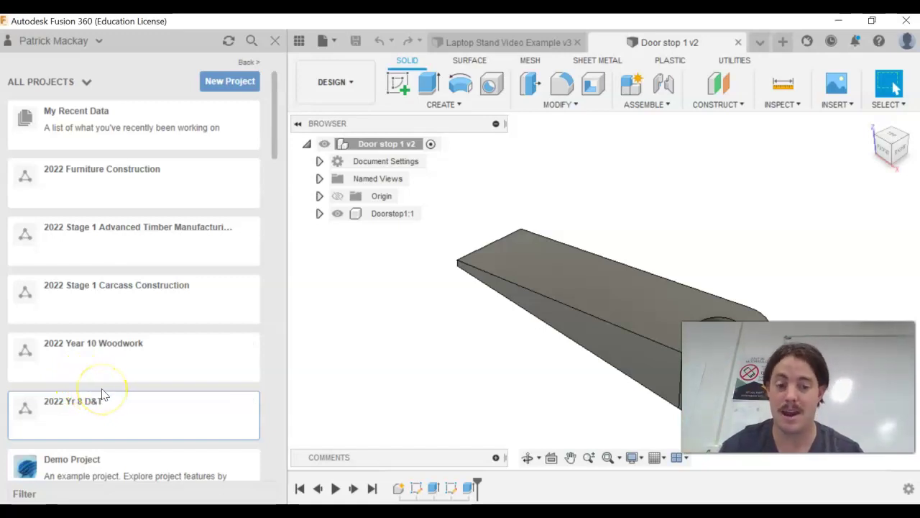
pyautogui.click(124, 420)
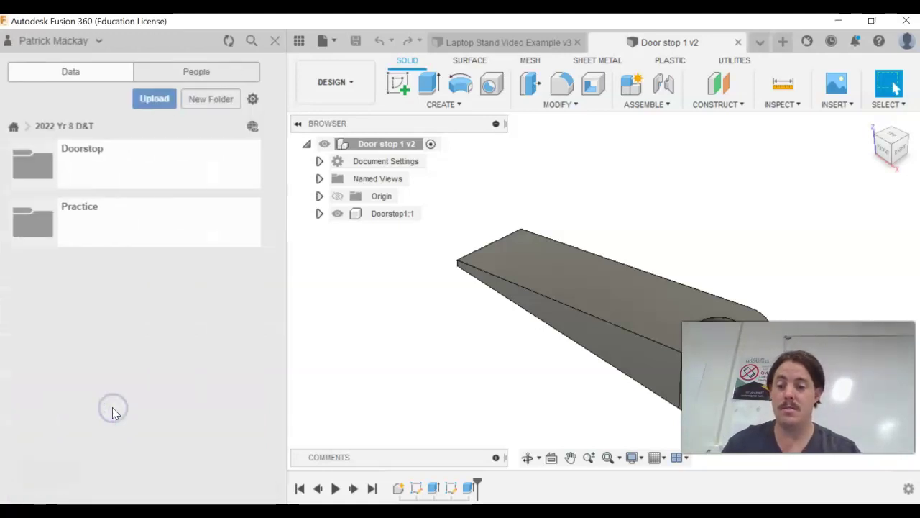
pyautogui.doubleClick(110, 171)
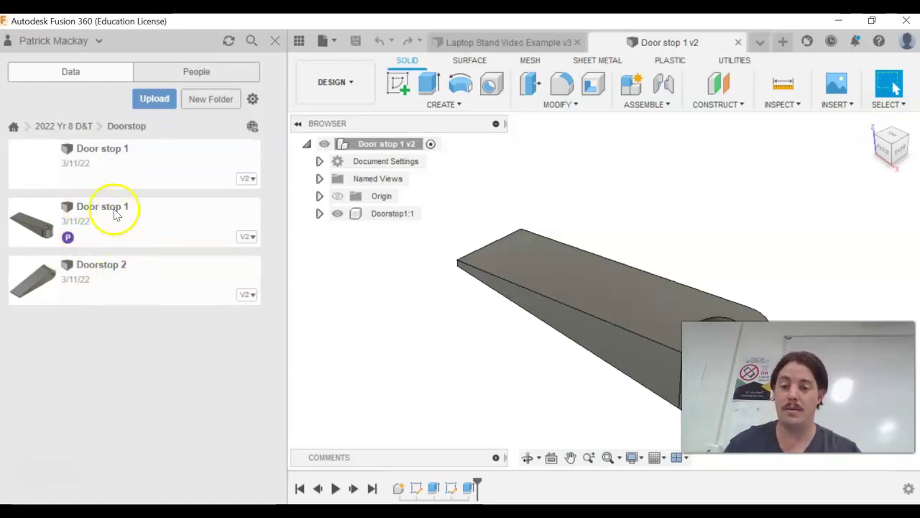
pyautogui.click(137, 282)
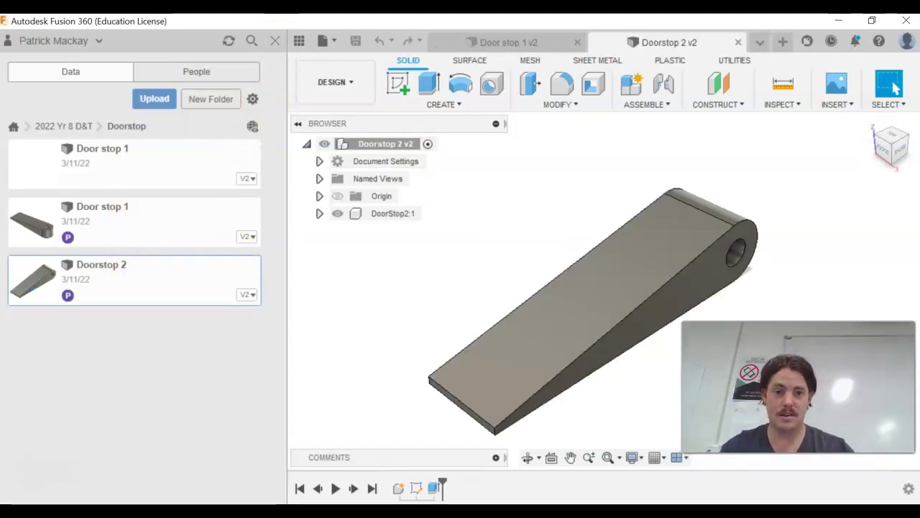
pyautogui.click(512, 41)
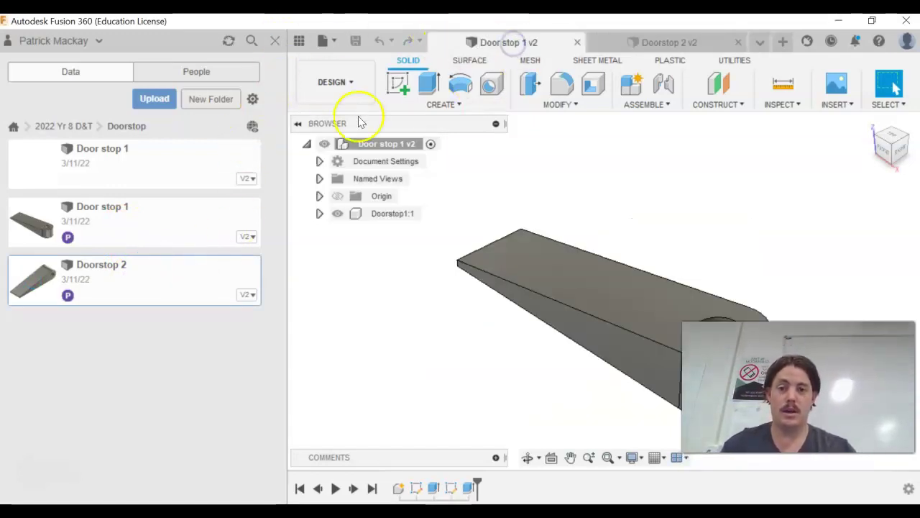
pyautogui.click(275, 41)
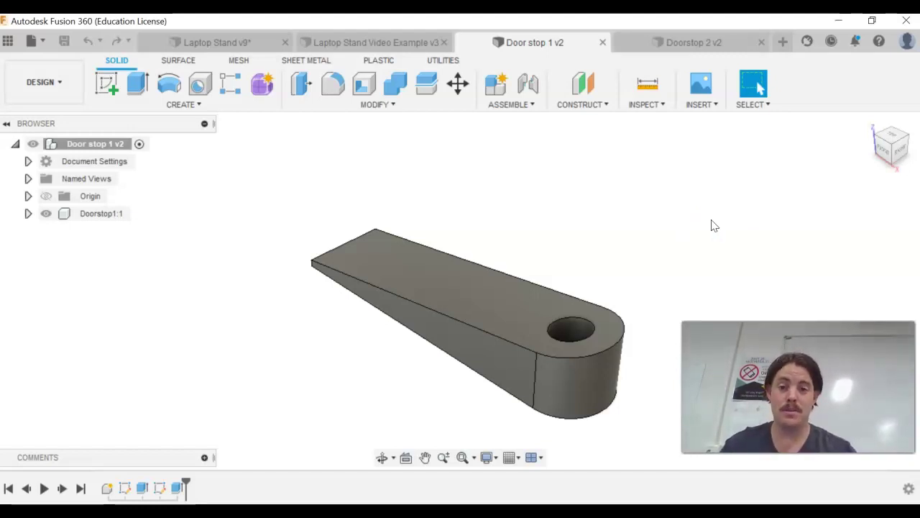
# Step: Download the 3D Ash - Semigloss appearance from the Finished solid woods in the appearance library
pyautogui.click(307, 107)
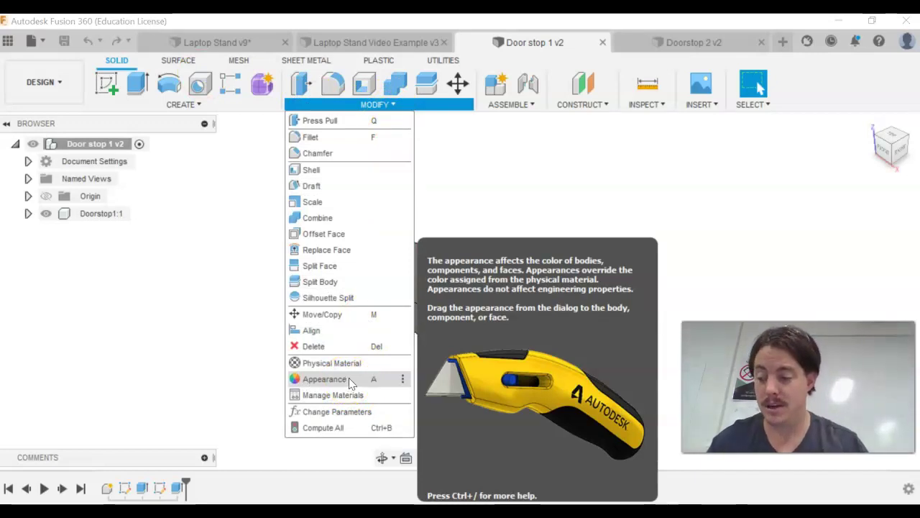
pyautogui.click(348, 378)
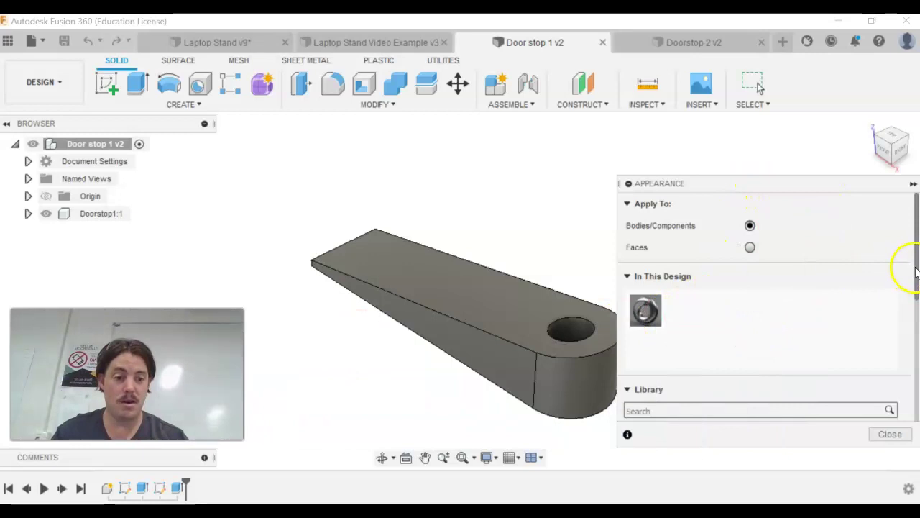
pyautogui.scroll(-2, 915, 270)
pyautogui.scroll(-5, 916, 273)
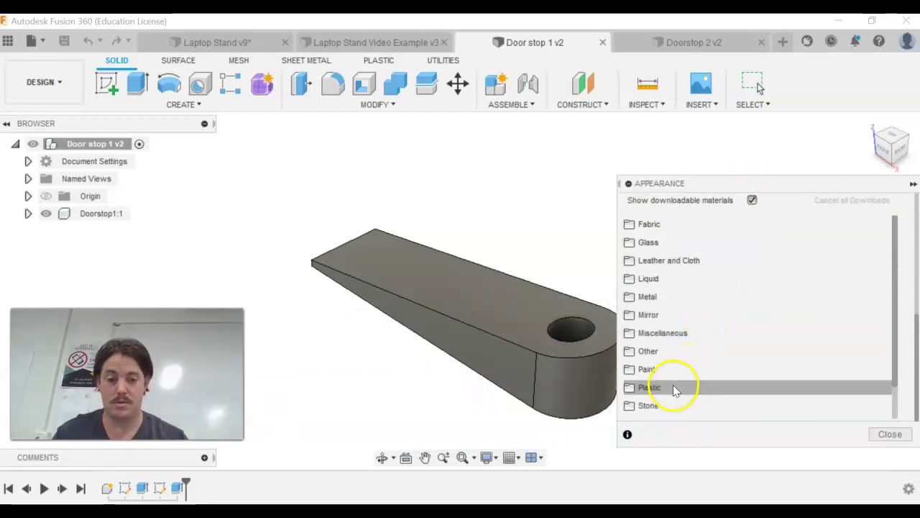
pyautogui.scroll(-2, 665, 332)
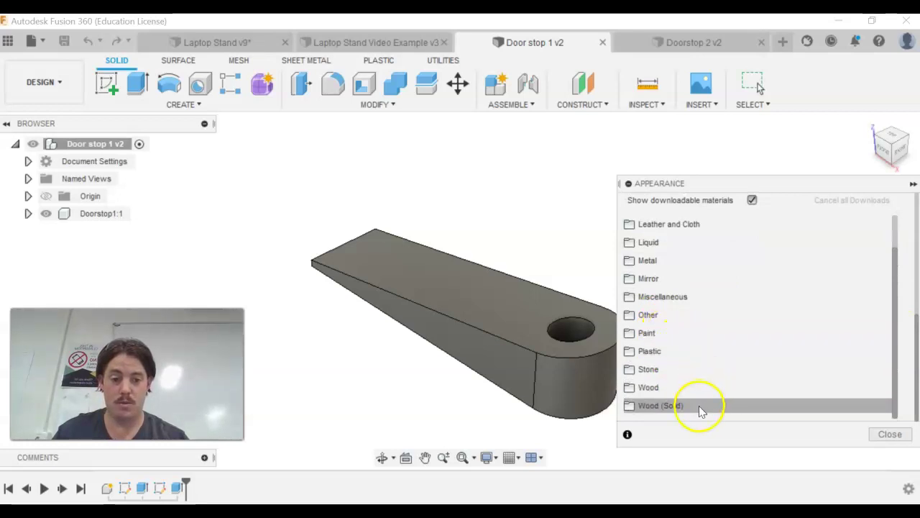
pyautogui.click(750, 407)
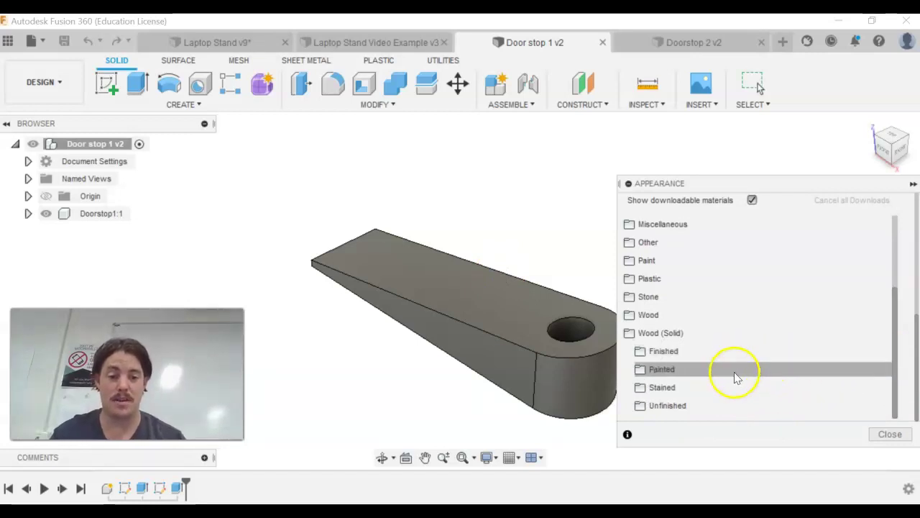
pyautogui.click(703, 352)
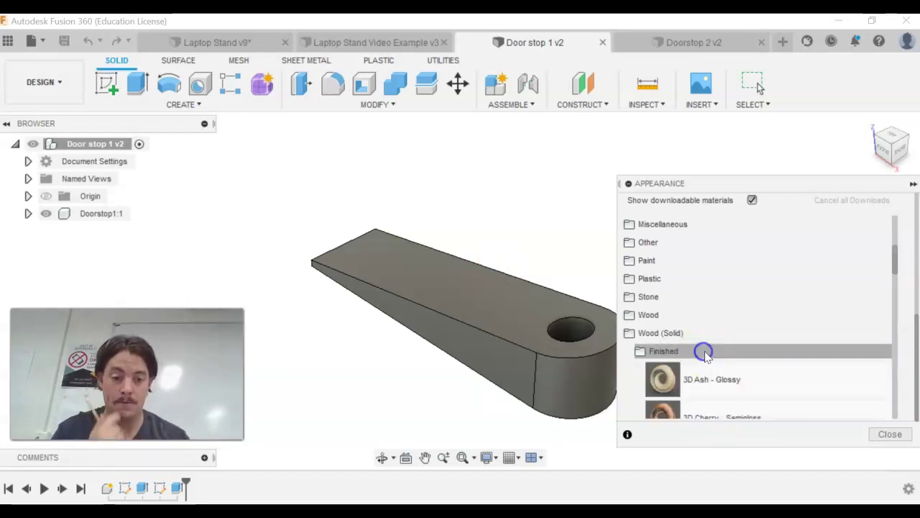
pyautogui.scroll(-3, 741, 353)
pyautogui.scroll(-2, 743, 355)
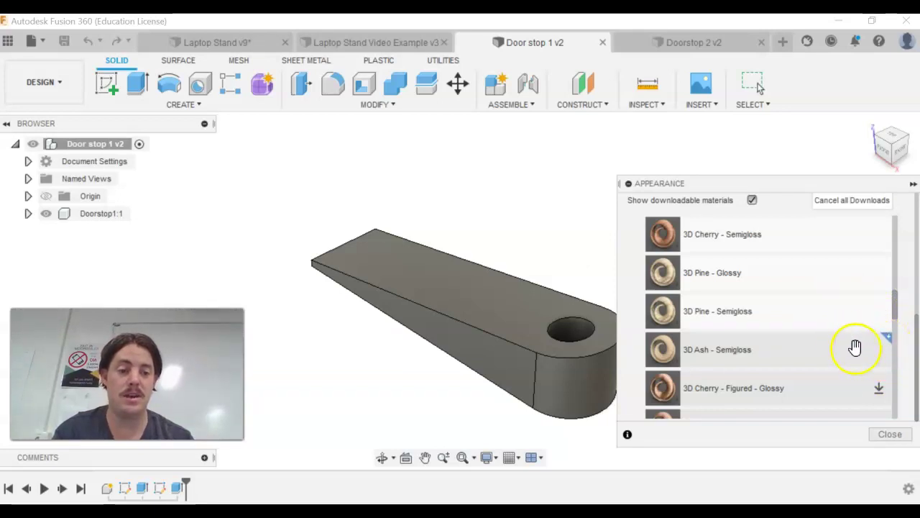
pyautogui.click(862, 350)
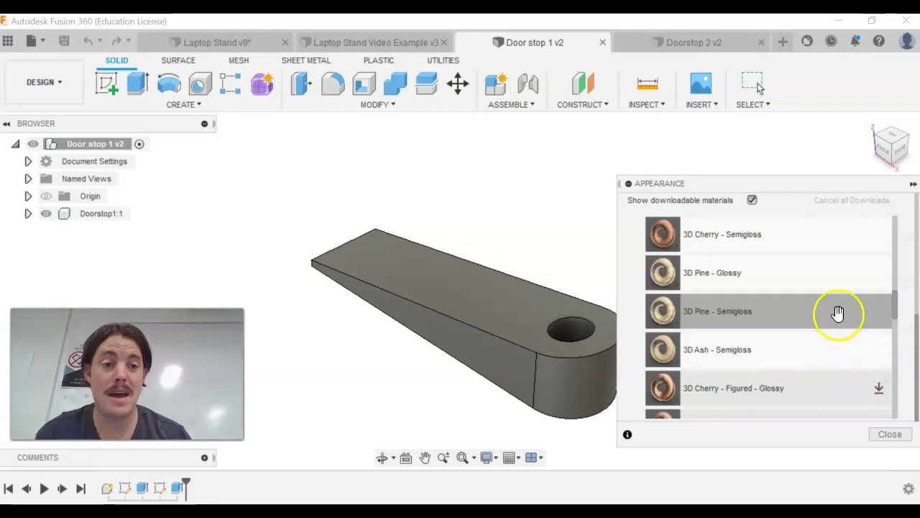
pyautogui.click(831, 40)
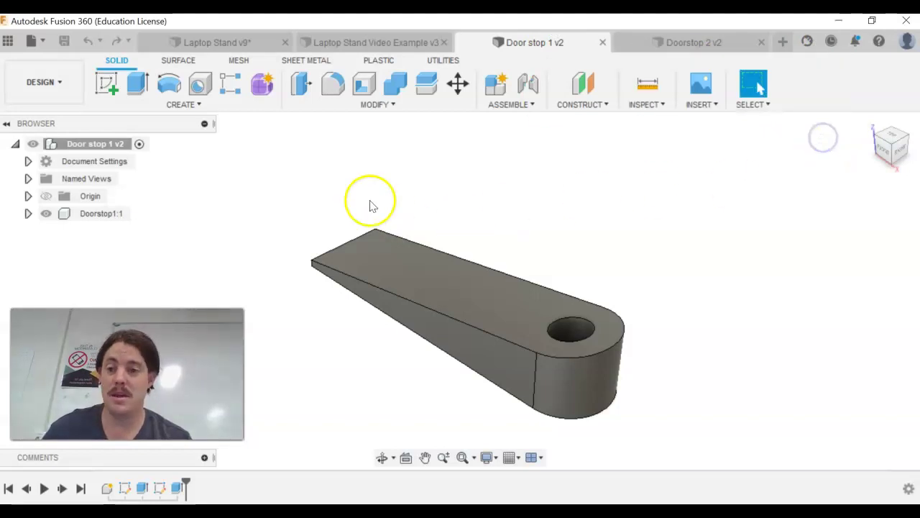
# Step: Apply the 3D Pine - Semigloss appearance to the whole door stop body
pyautogui.click(389, 106)
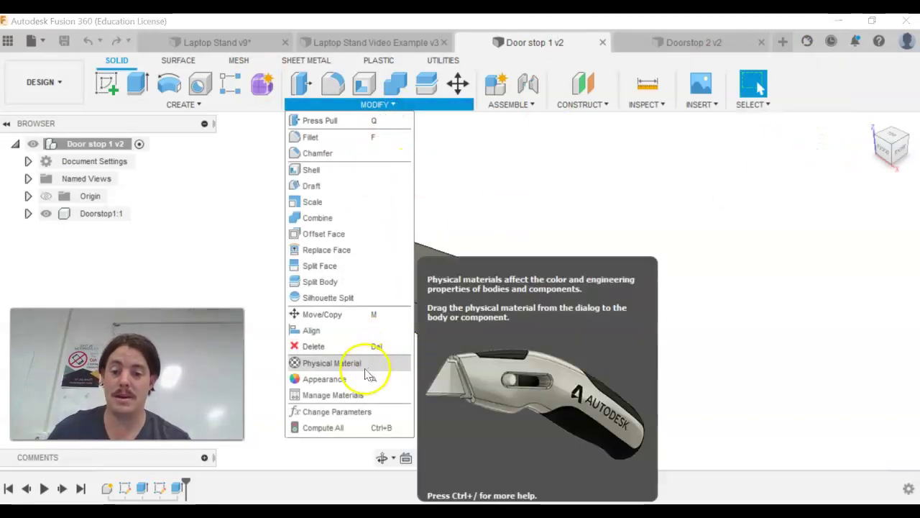
pyautogui.click(363, 379)
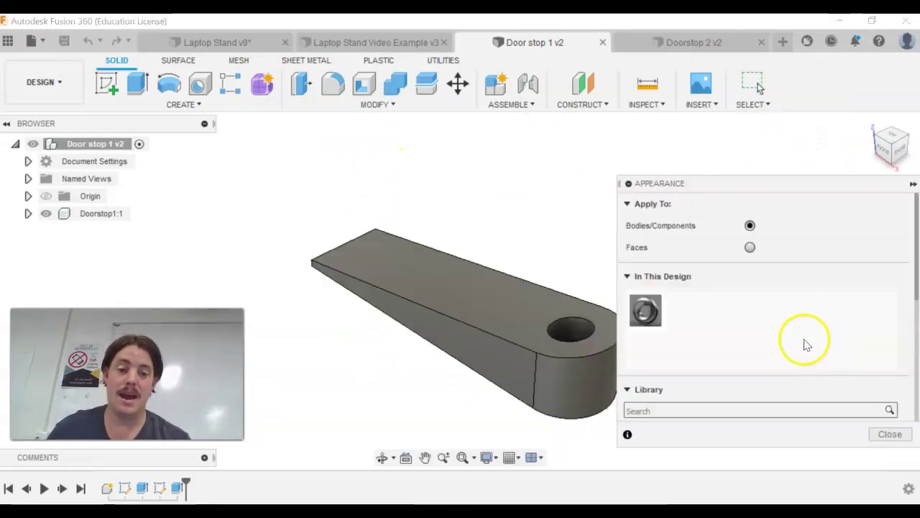
pyautogui.scroll(-5, 822, 350)
pyautogui.scroll(3, 816, 302)
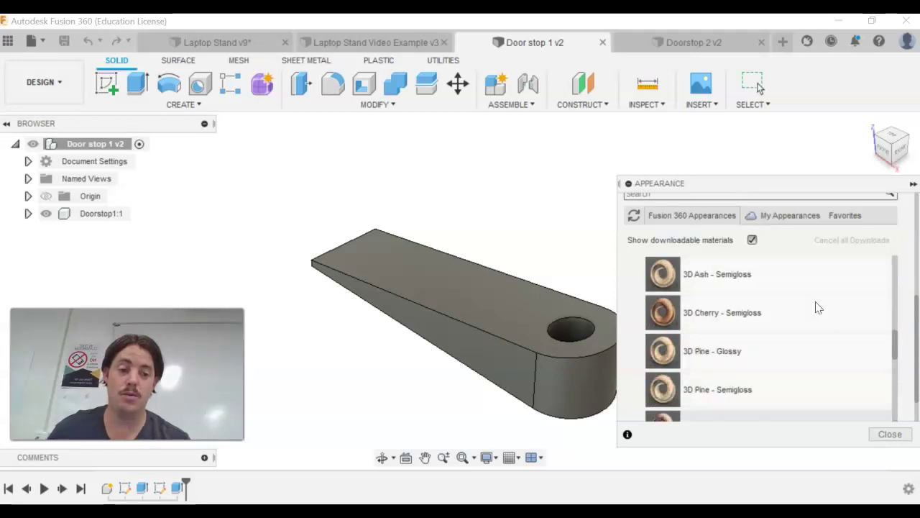
pyautogui.scroll(2, 766, 318)
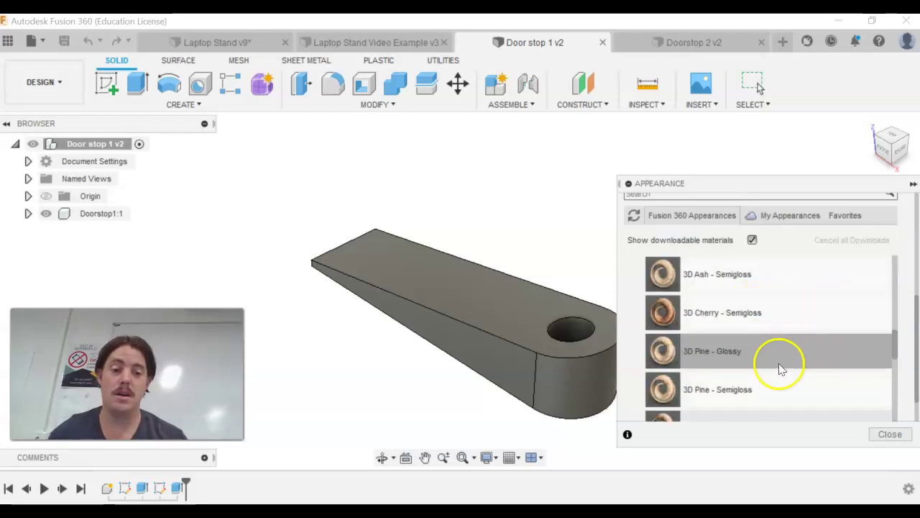
pyautogui.scroll(-1, 824, 339)
pyautogui.scroll(1, 819, 343)
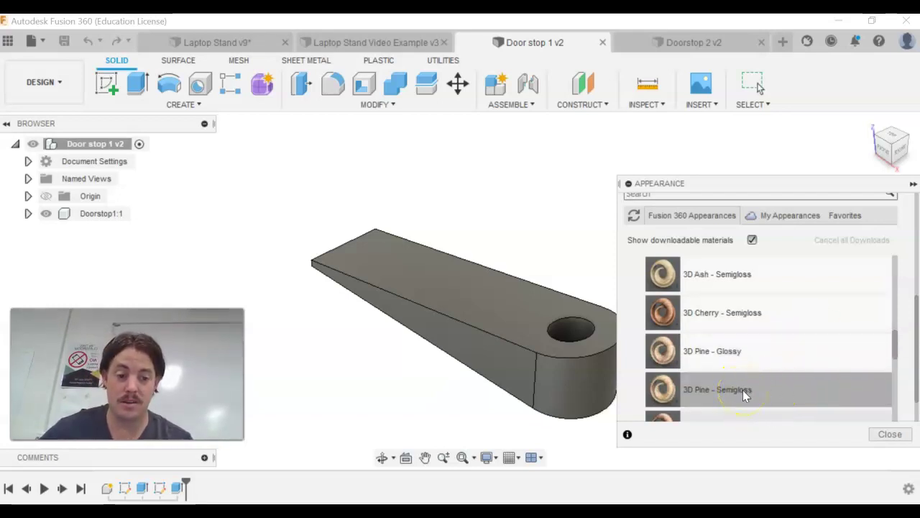
pyautogui.moveTo(717, 382); pyautogui.dragTo(594, 351)
pyautogui.moveTo(495, 313); pyautogui.dragTo(484, 307)
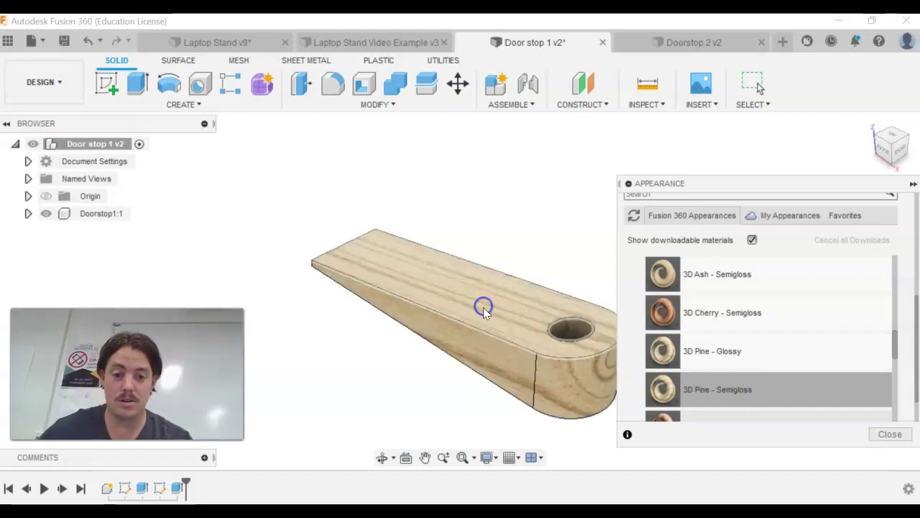
pyautogui.click(890, 434)
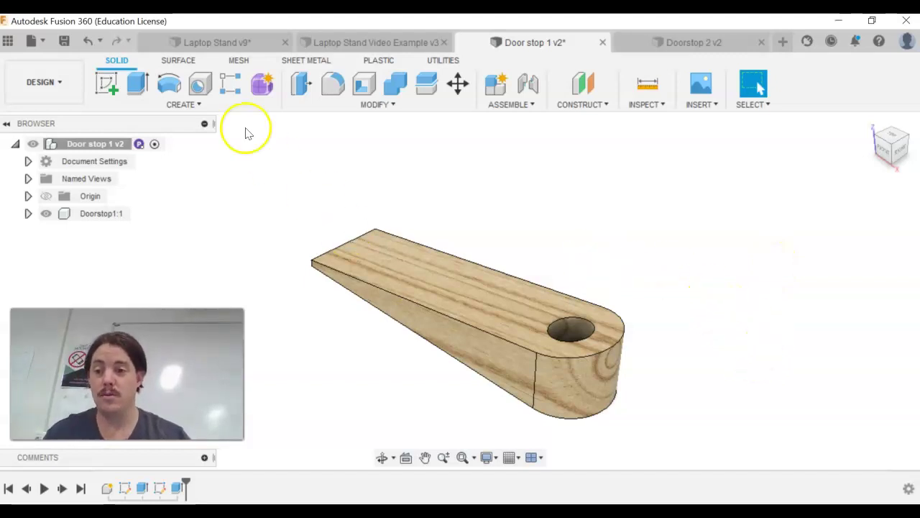
# Step: Create a new full-assembly drawing of the design from scratch, using the ISO standard, mm units and an A3 (420mm x 297mm) sheet
pyautogui.click(54, 84)
pyautogui.moveTo(81, 271)
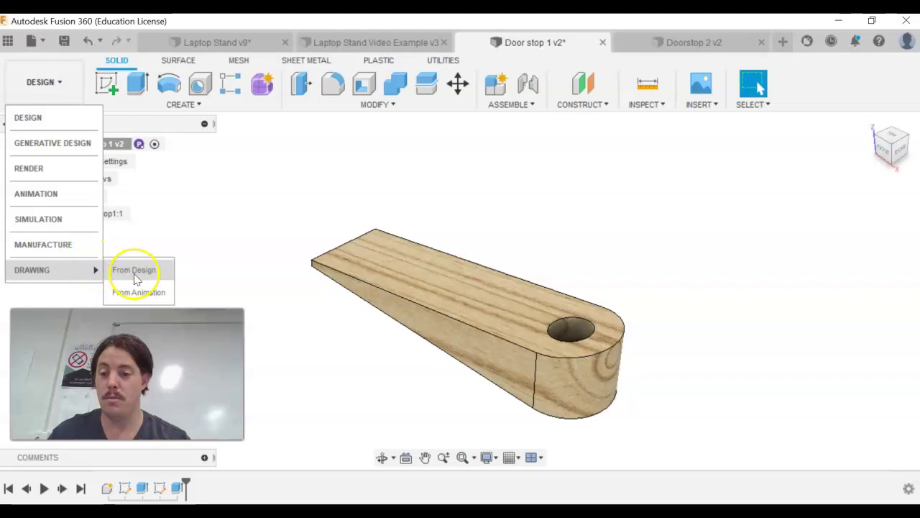
pyautogui.click(134, 274)
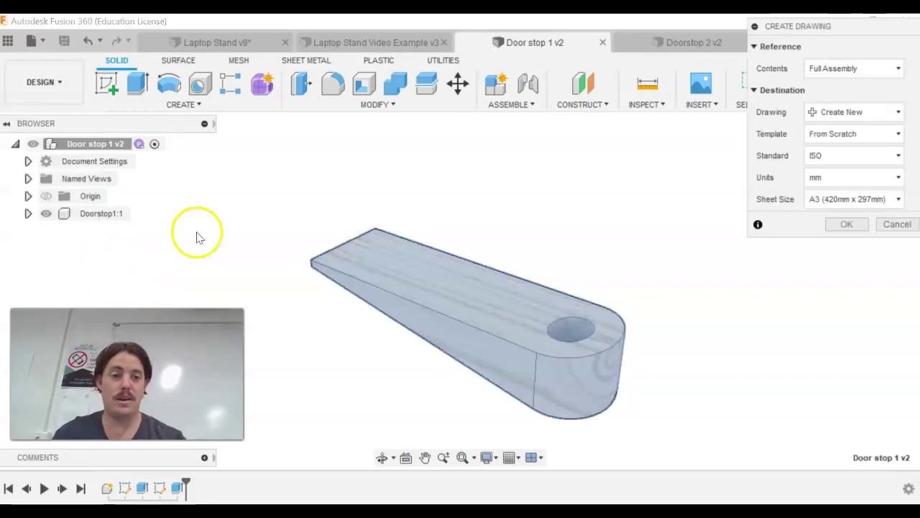
pyautogui.moveTo(899, 26)
pyautogui.mouseDown()
pyautogui.moveTo(834, 127)
pyautogui.moveTo(839, 163)
pyautogui.moveTo(868, 161)
pyautogui.mouseUp()
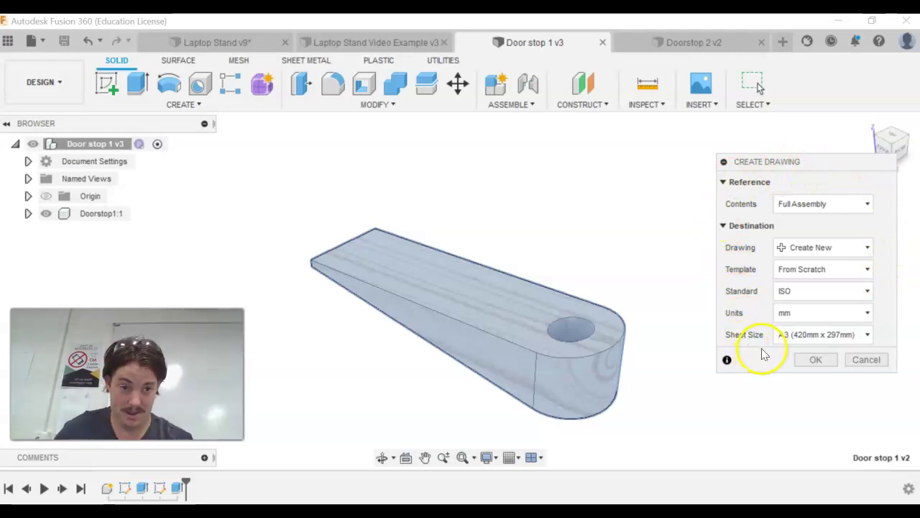
pyautogui.click(812, 358)
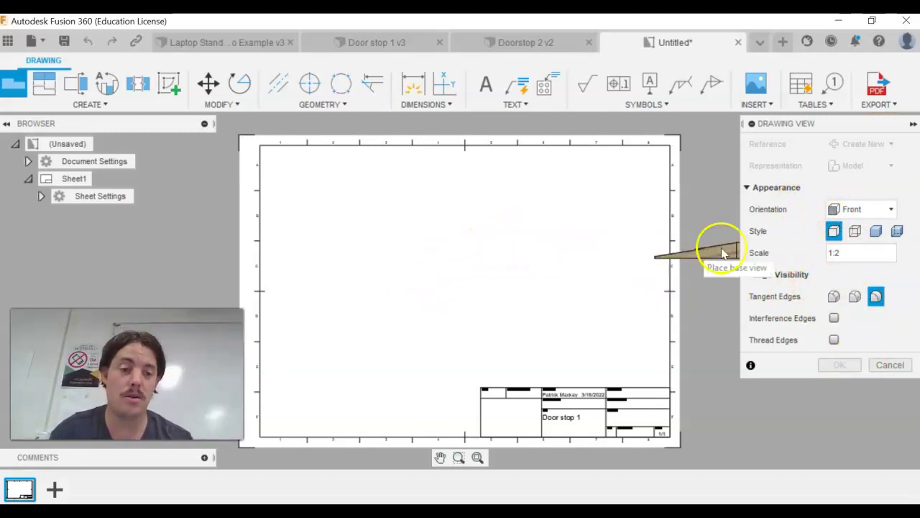
# Step: Place a Top orientation base view of the door stop at 1:1 scale near the middle of the sheet
pyautogui.click(892, 209)
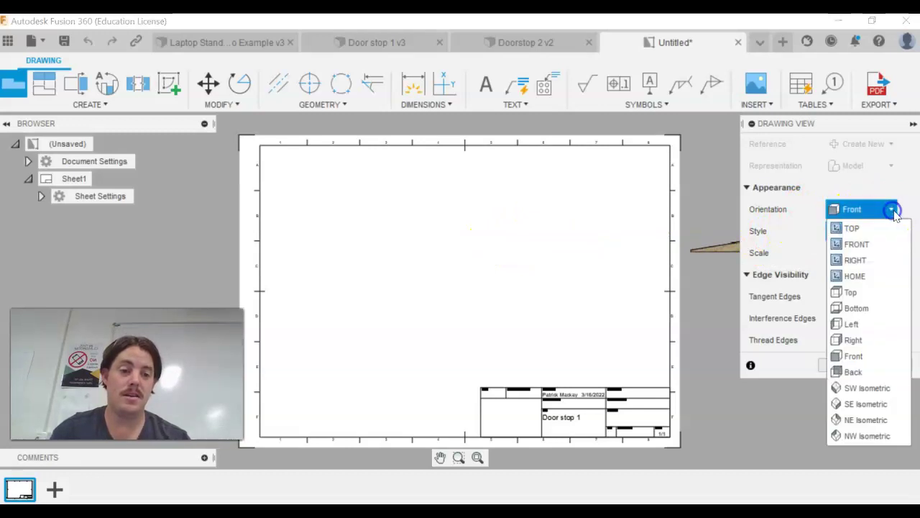
pyautogui.click(890, 292)
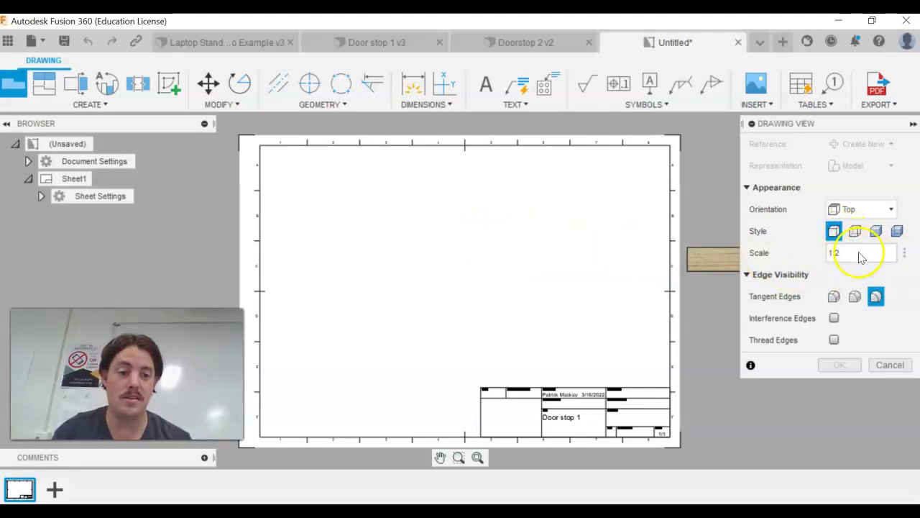
pyautogui.click(905, 253)
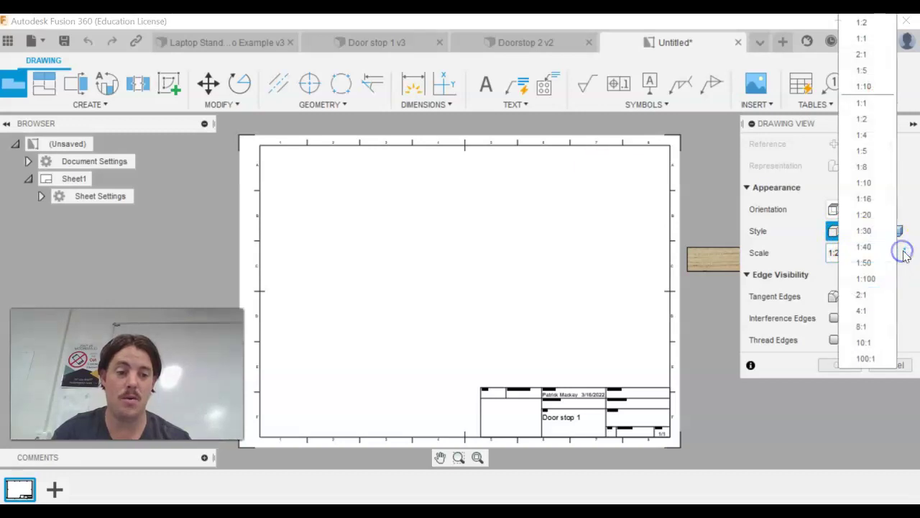
pyautogui.click(870, 103)
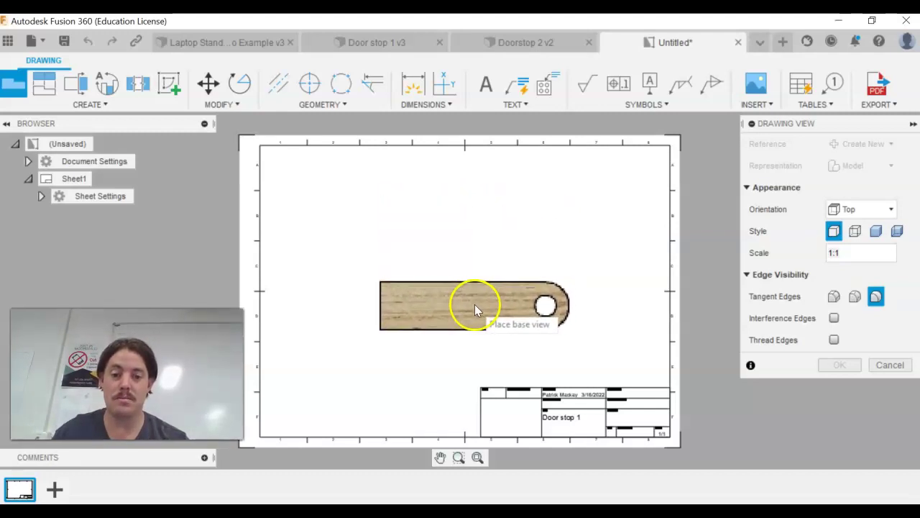
pyautogui.click(473, 289)
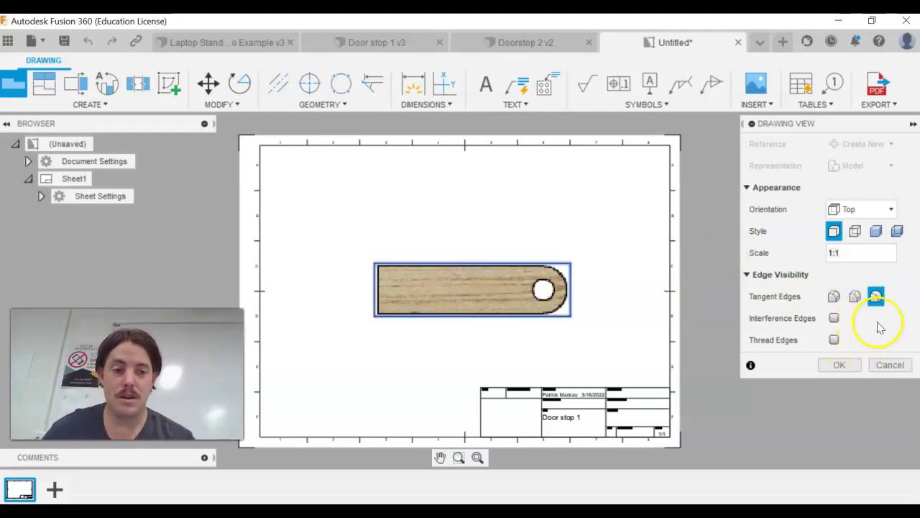
pyautogui.click(839, 365)
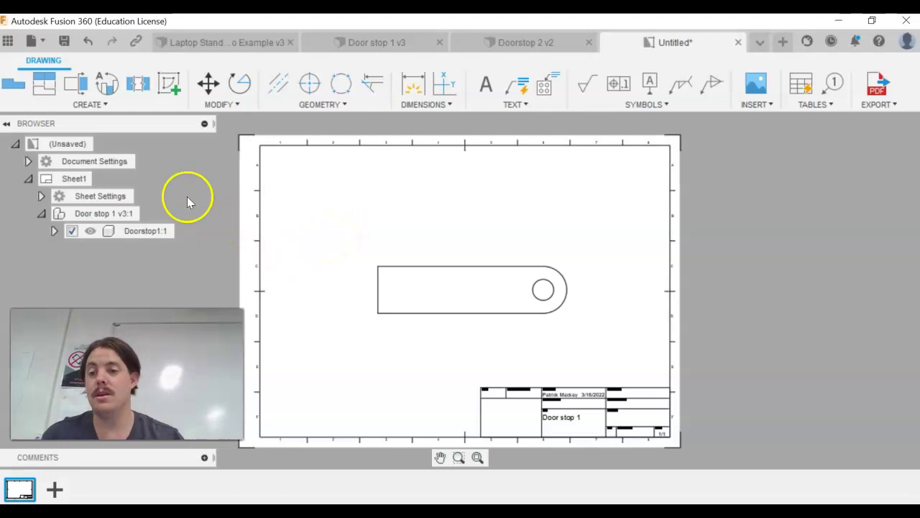
# Step: Project a side view directly above the top view, checking the layout against DoorStop_1.pdf in Adobe Acrobat
pyautogui.click(46, 85)
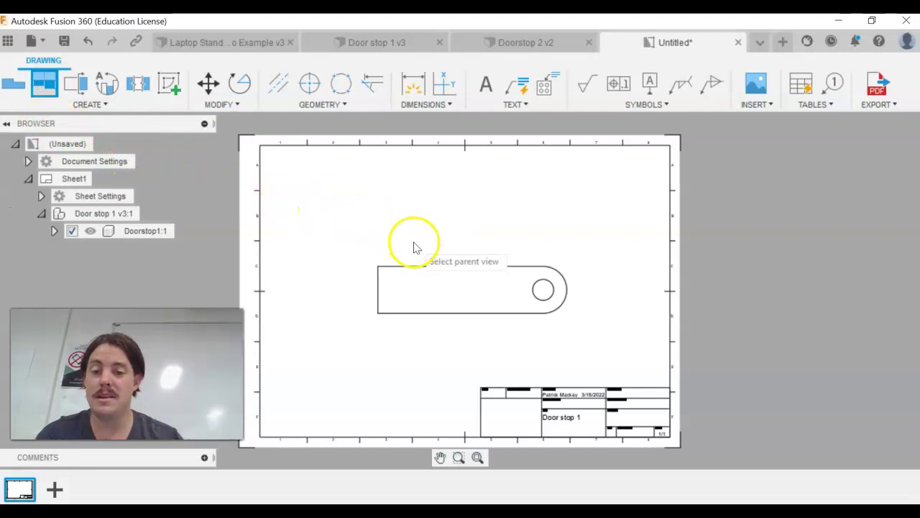
pyautogui.click(430, 277)
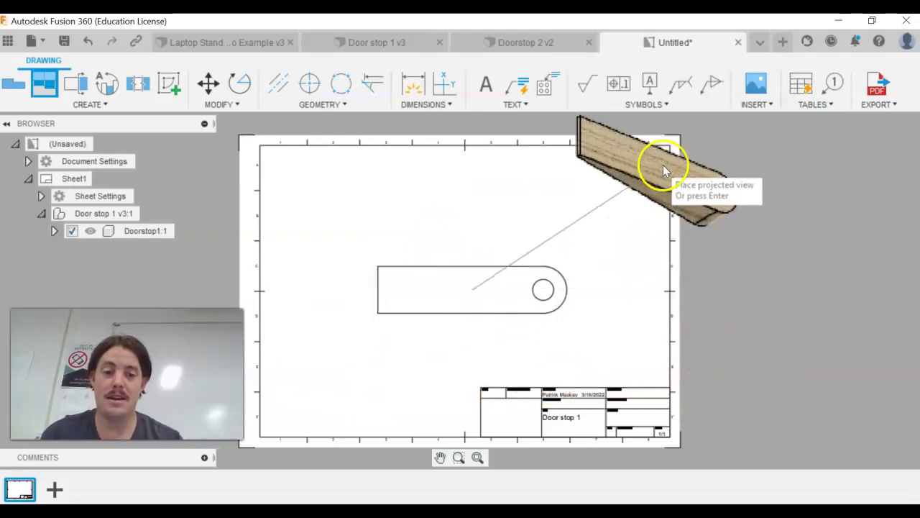
pyautogui.click(461, 210)
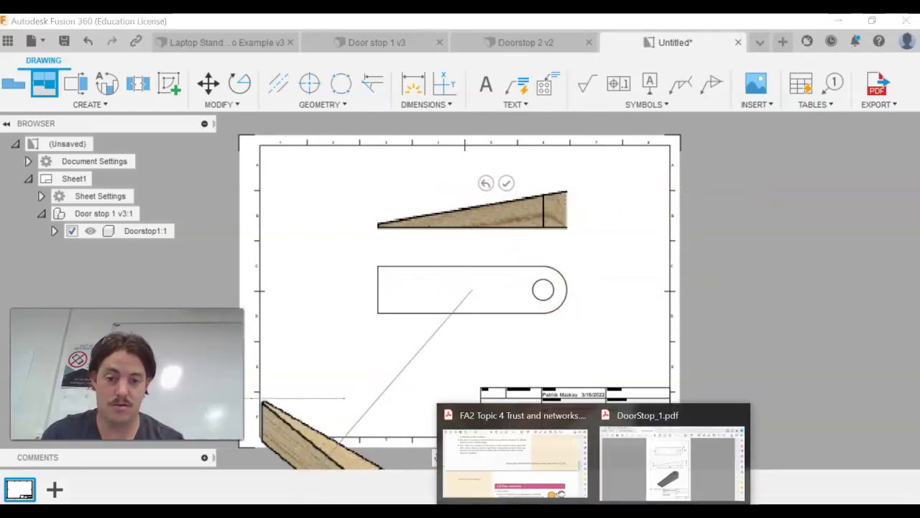
pyautogui.click(616, 487)
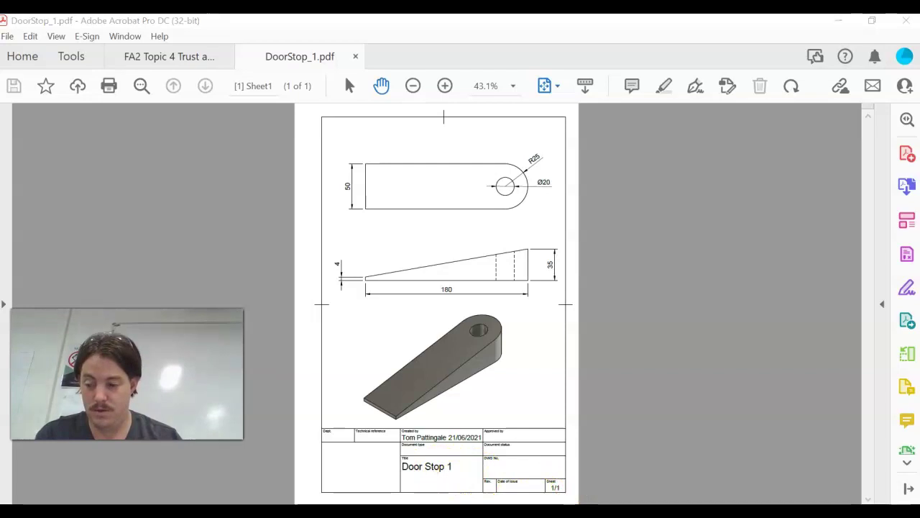
pyautogui.hotkey('alt', 'Tab')
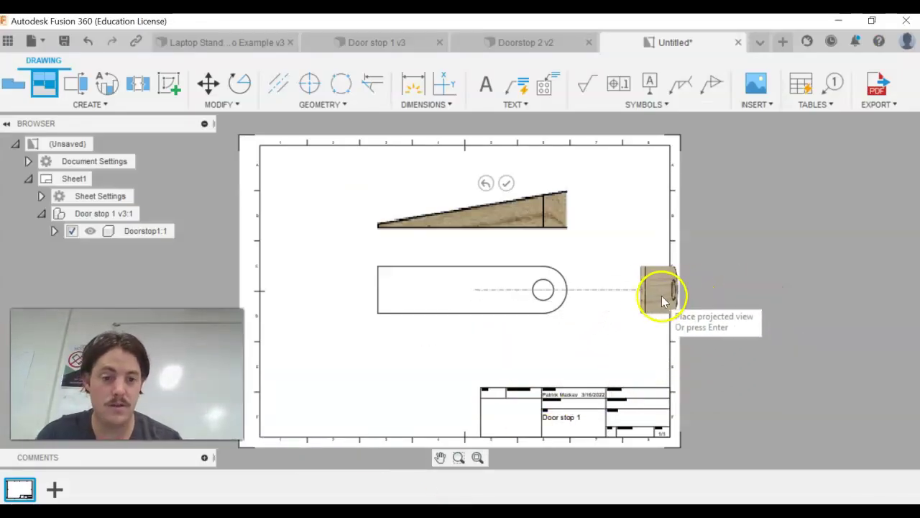
pyautogui.rightClick(624, 301)
pyautogui.click(579, 302)
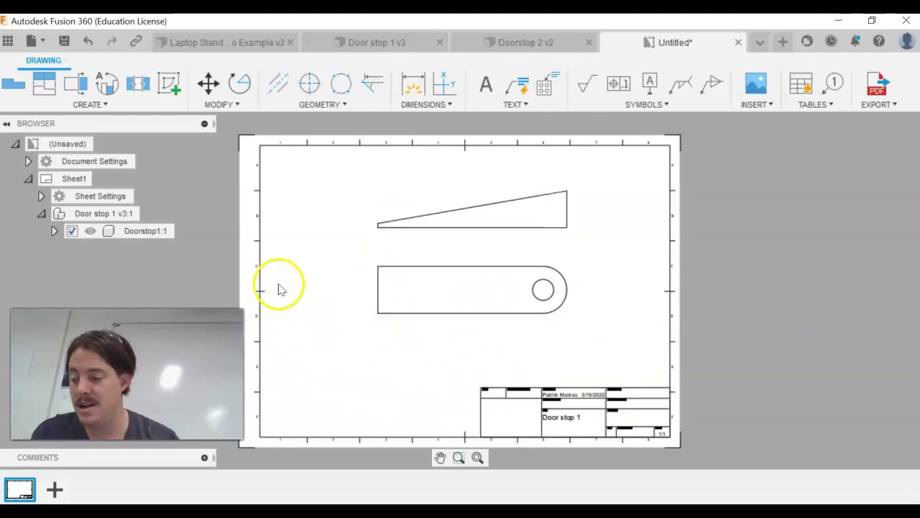
# Step: Project an isometric view from the side view and place it diagonally below it, at the sheet's right edge
pyautogui.click(41, 89)
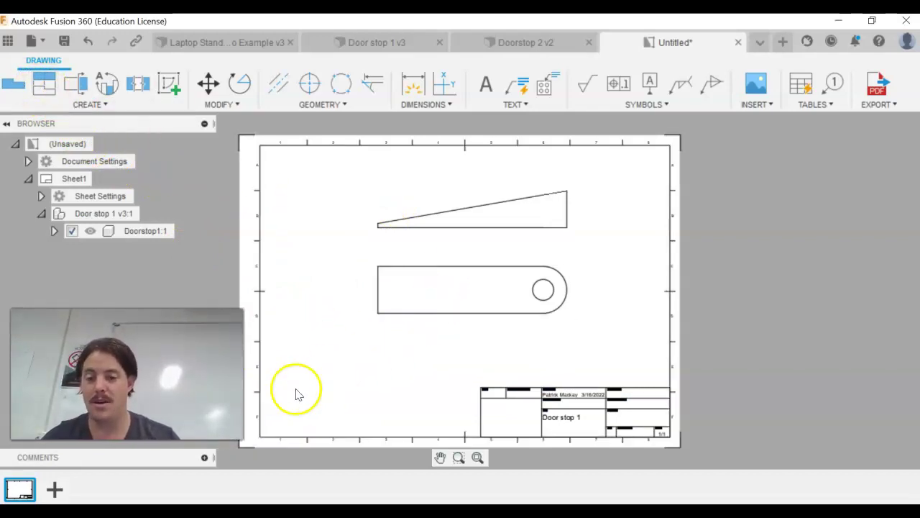
pyautogui.click(42, 83)
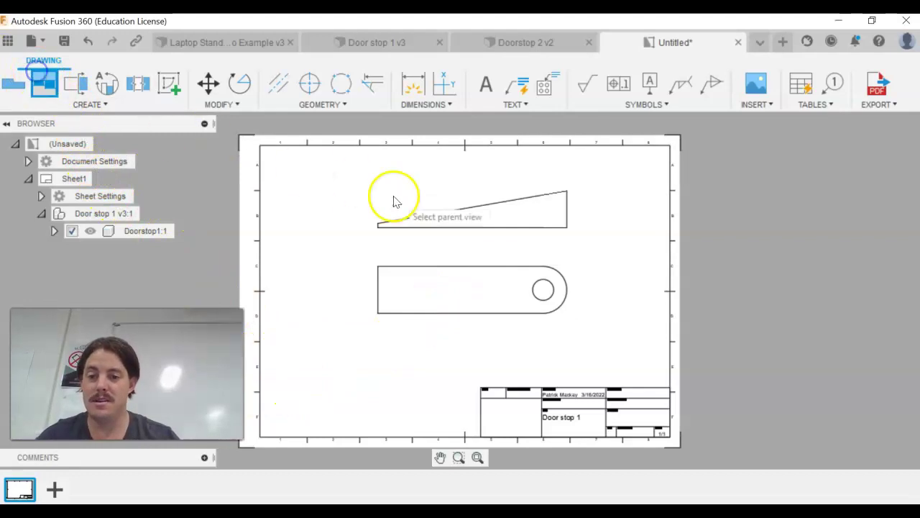
pyautogui.click(472, 210)
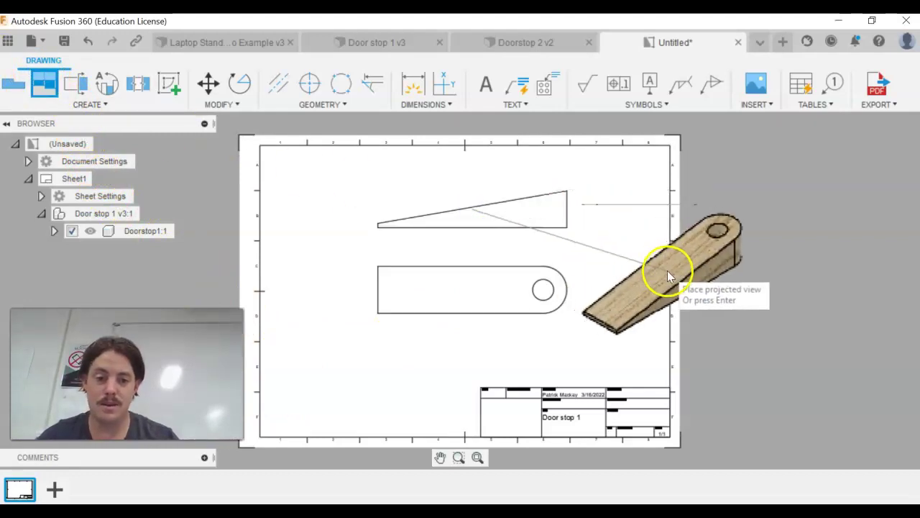
pyautogui.click(679, 280)
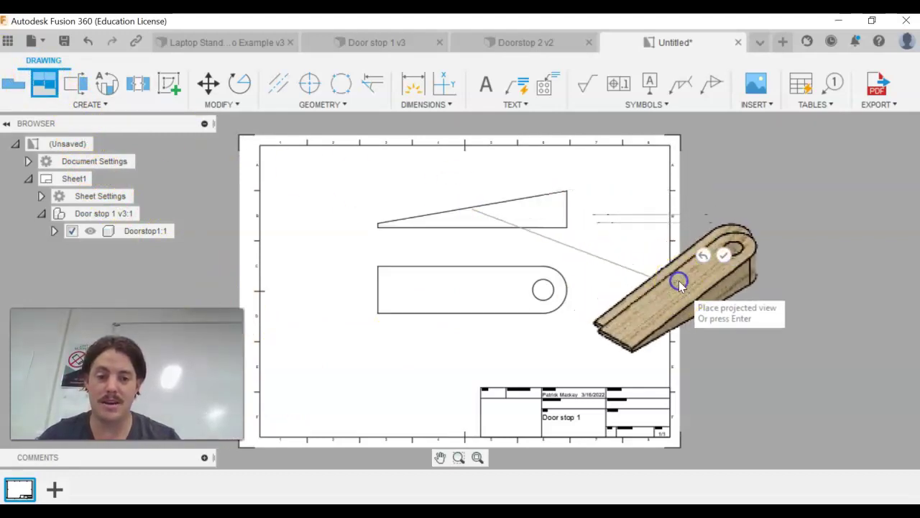
pyautogui.rightClick(775, 318)
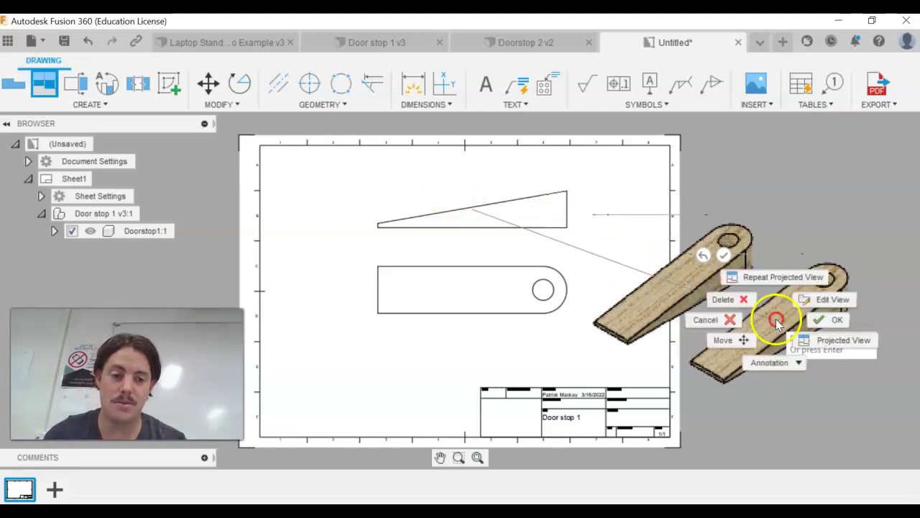
pyautogui.click(736, 321)
pyautogui.click(716, 289)
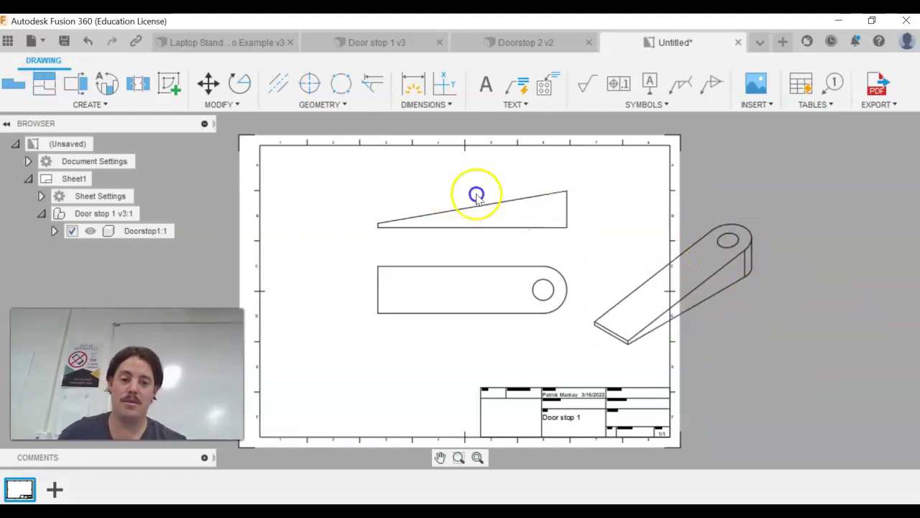
# Step: Arrange the sheet with the isometric view in the left half and the side and top views on the right, spaced further apart
pyautogui.click(414, 362)
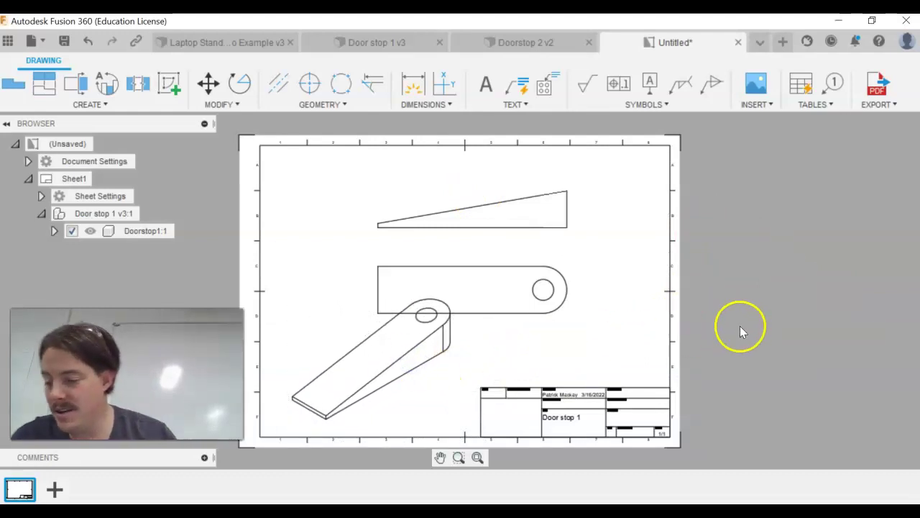
pyautogui.click(486, 291)
pyautogui.click(564, 310)
pyautogui.click(418, 332)
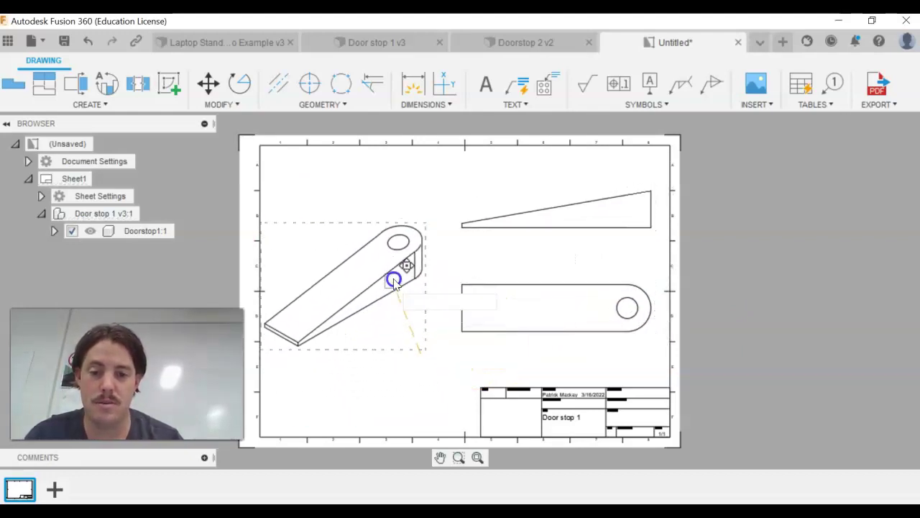
pyautogui.click(396, 277)
pyautogui.click(511, 318)
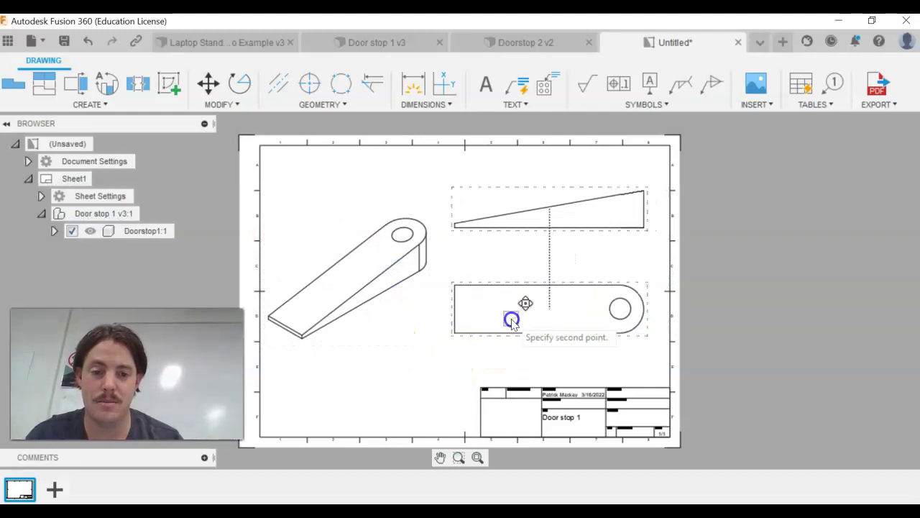
pyautogui.click(512, 327)
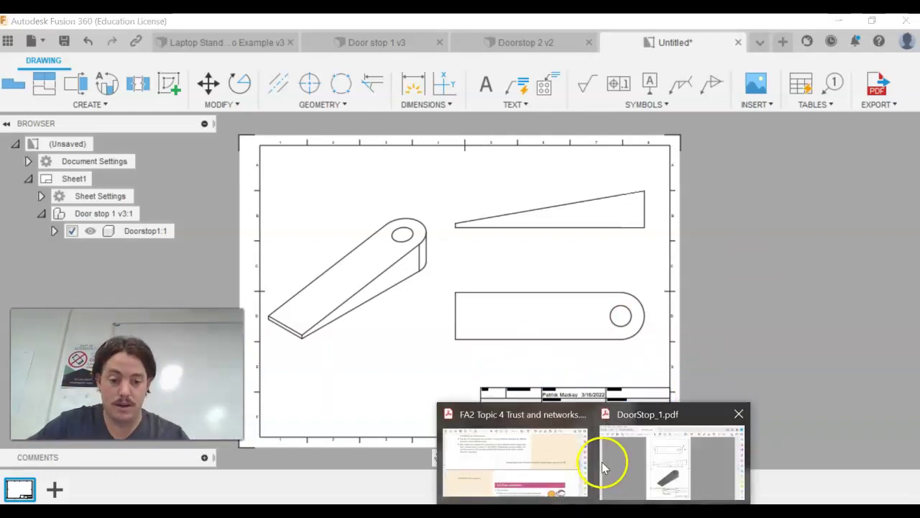
# Step: Check the view styles in DoorStop_1.pdf in Adobe Acrobat and set the isometric view's style to shaded
pyautogui.click(619, 463)
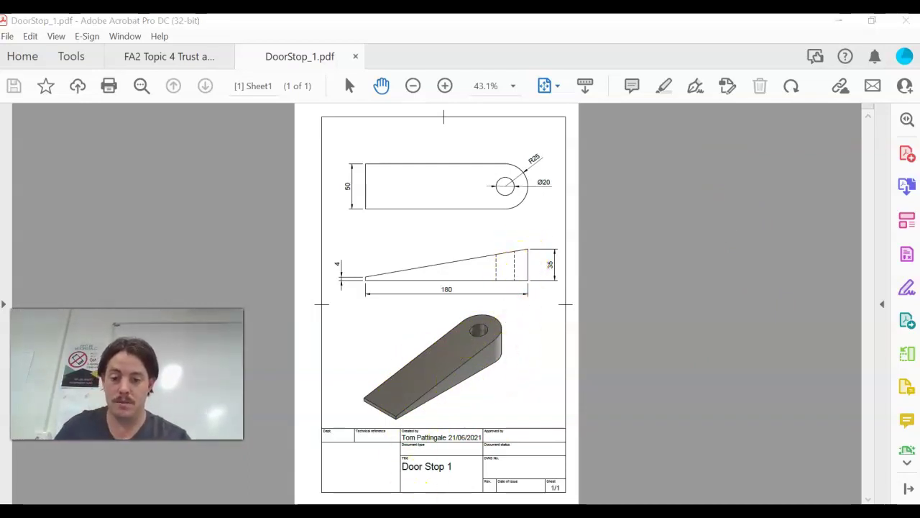
pyautogui.hotkey('alt', 'Tab')
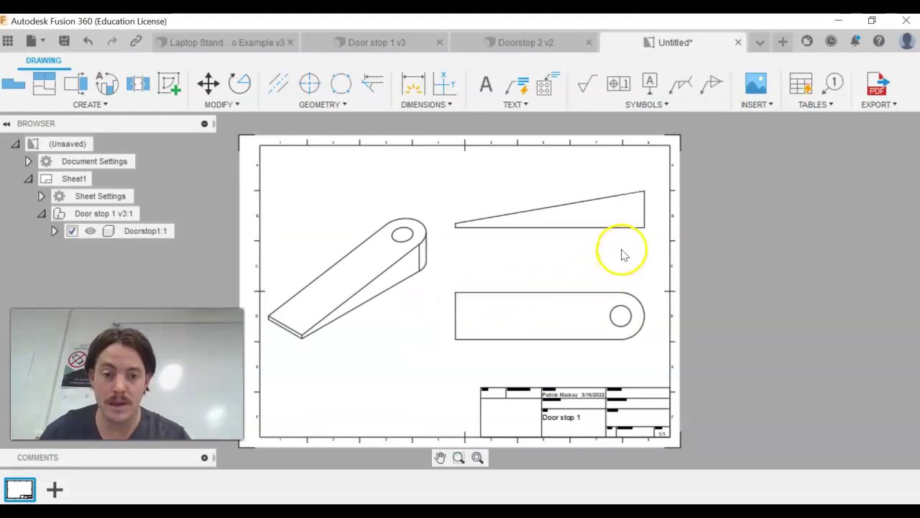
pyautogui.click(395, 272)
pyautogui.doubleClick(396, 272)
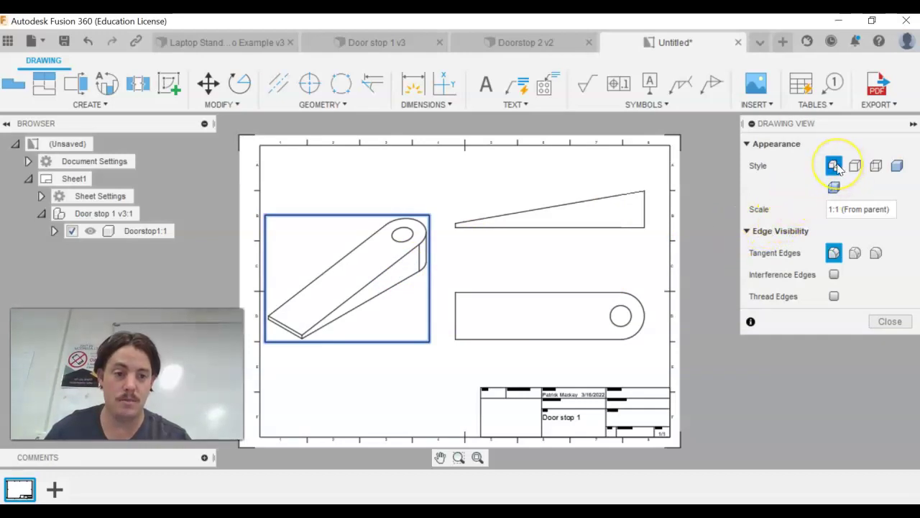
pyautogui.click(898, 166)
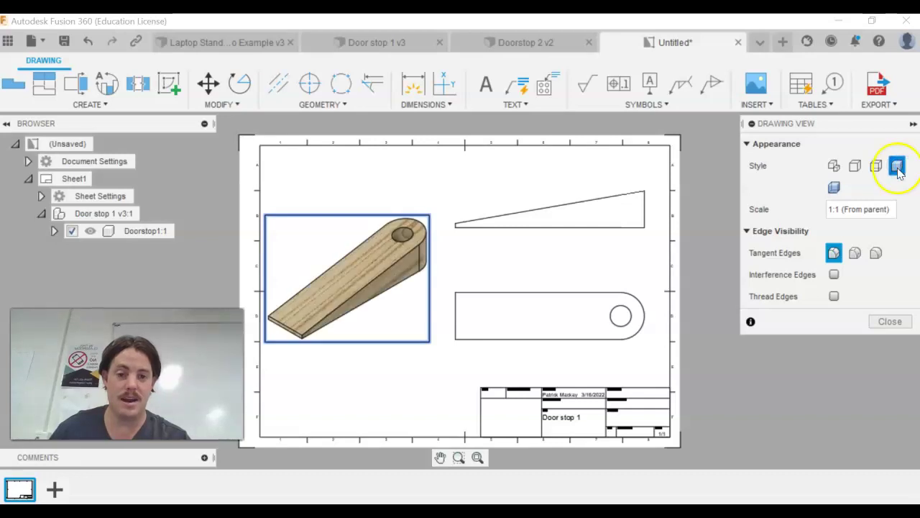
pyautogui.click(891, 321)
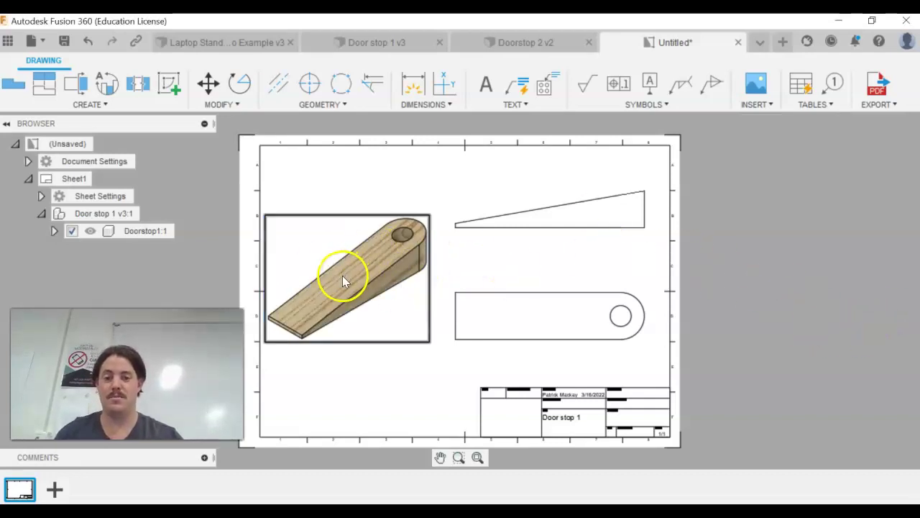
# Step: Set the side view's style to visible and hidden edges
pyautogui.doubleClick(629, 208)
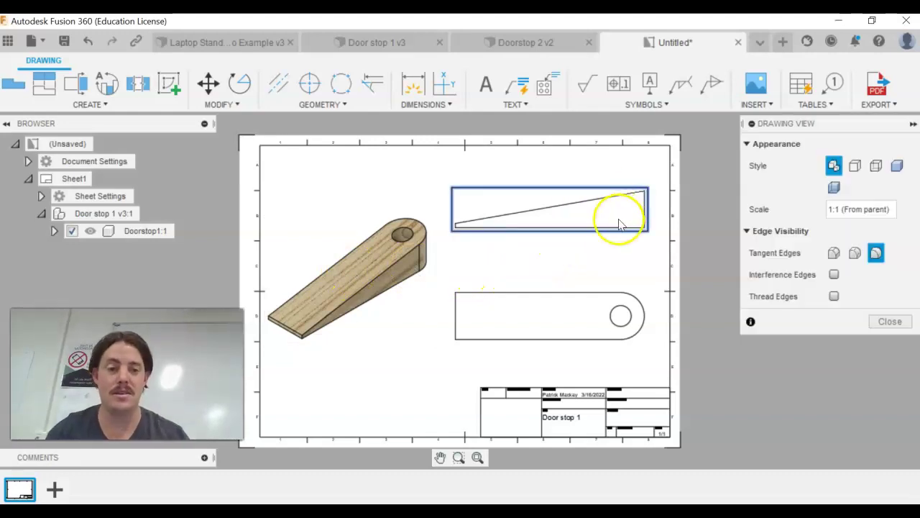
pyautogui.click(877, 166)
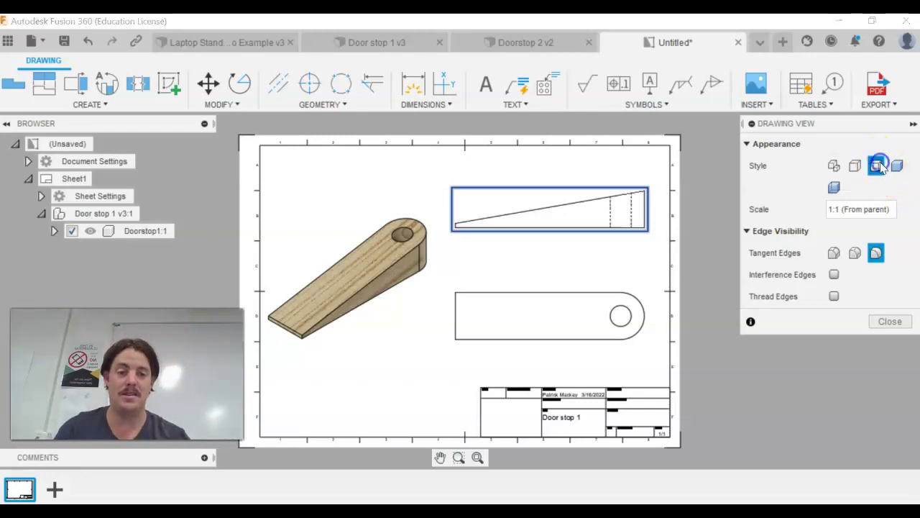
pyautogui.click(891, 324)
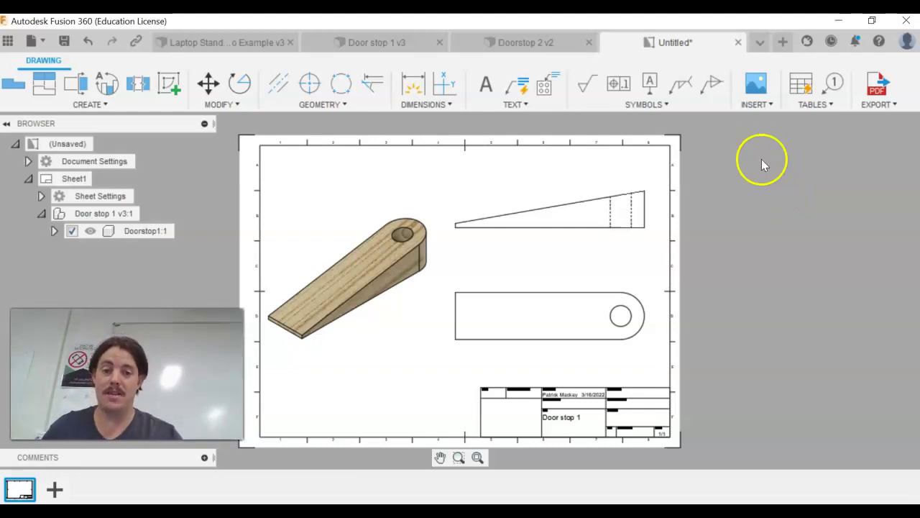
# Step: Check the dimensions in DoorStop_1.pdf in Adobe Acrobat and dimension the top view's width beside its straight end
pyautogui.click(414, 85)
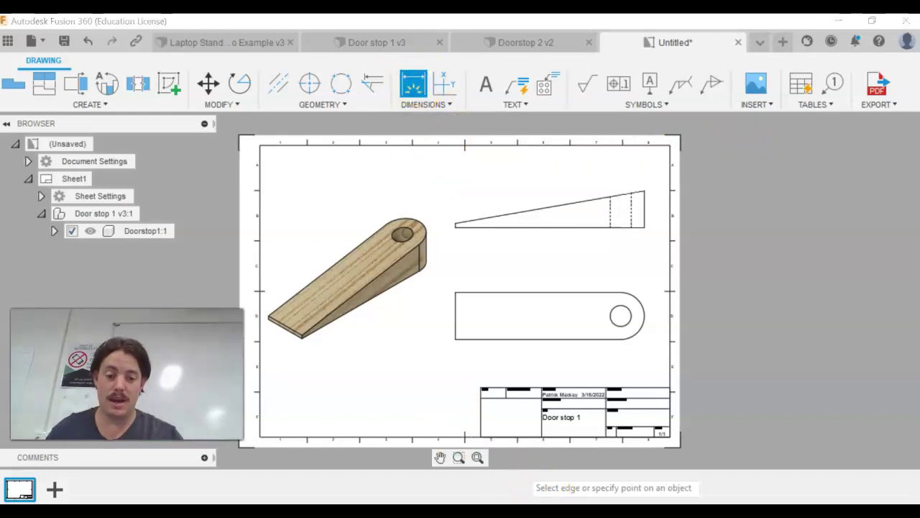
pyautogui.click(624, 479)
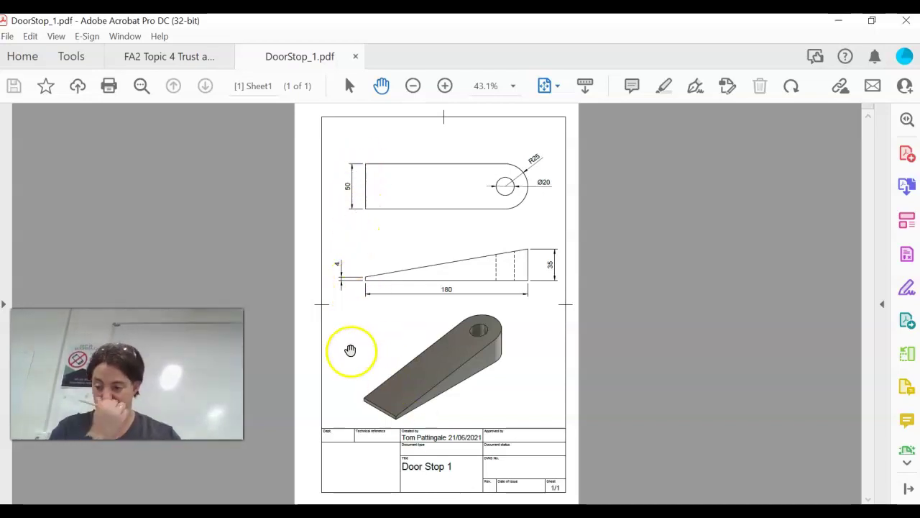
pyautogui.hotkey('alt', 'Tab')
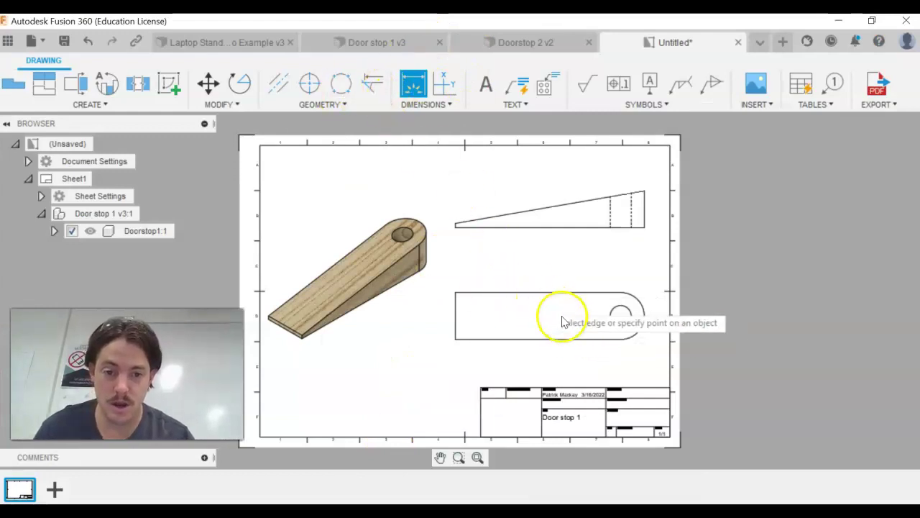
pyautogui.click(496, 339)
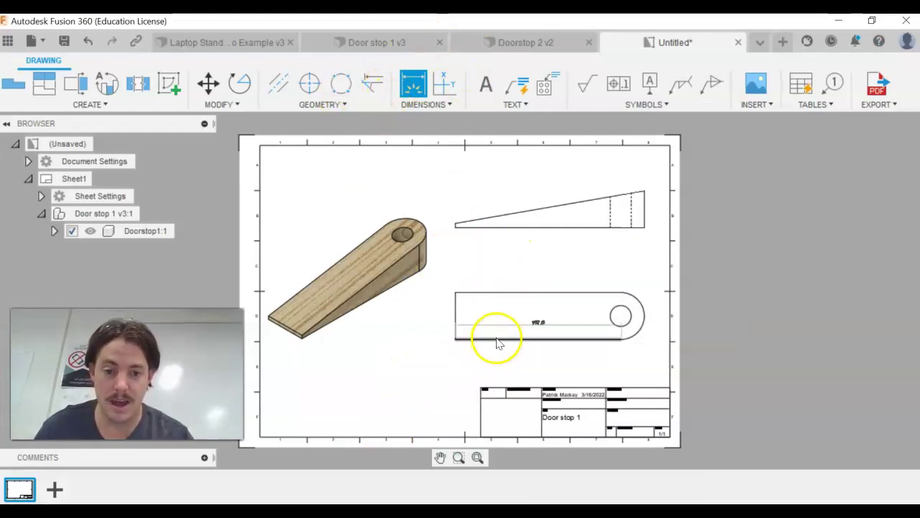
pyautogui.press('Escape')
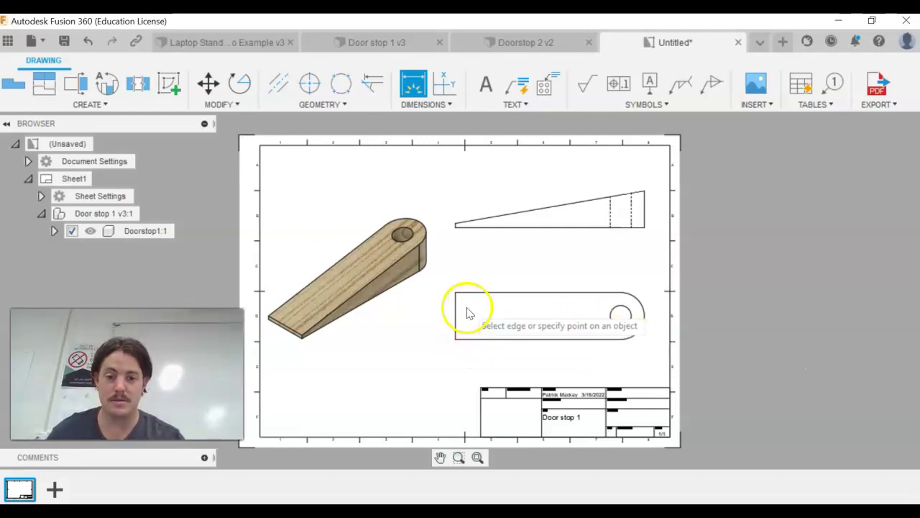
pyautogui.click(456, 314)
pyautogui.click(428, 322)
# Step: Dimension the height of the side view's thin end, placing the dimension outside the tip
pyautogui.scroll(5, 429, 320)
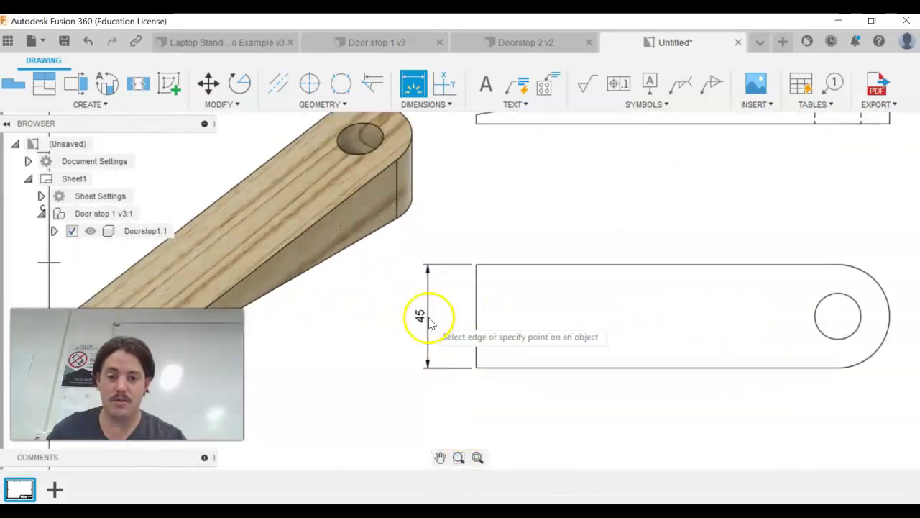
pyautogui.moveTo(492, 212)
pyautogui.mouseDown(button='middle')
pyautogui.moveTo(498, 268)
pyautogui.moveTo(487, 300)
pyautogui.mouseUp(button='middle')
pyautogui.scroll(4, 474, 212)
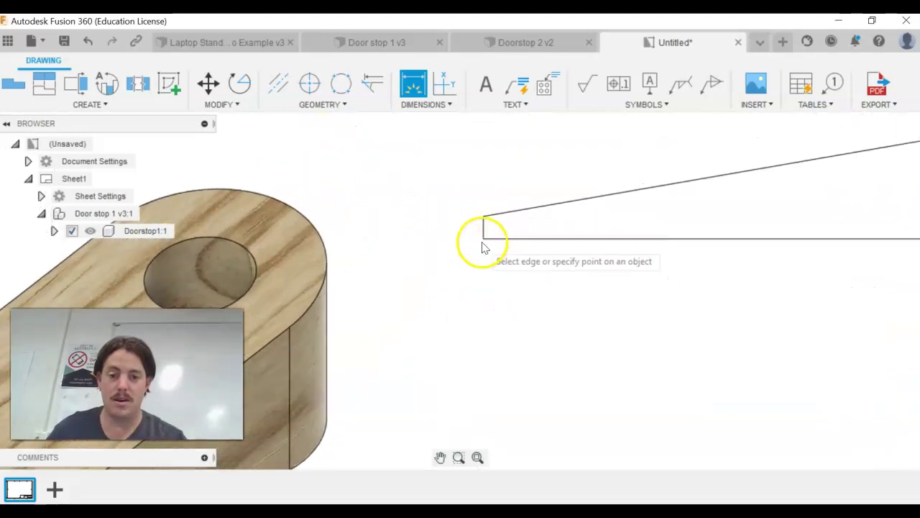
pyautogui.click(483, 237)
pyautogui.click(484, 217)
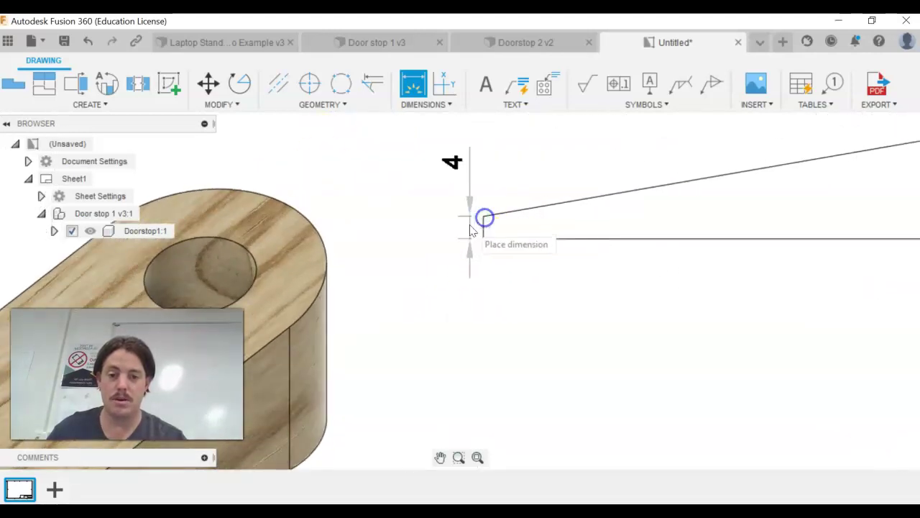
pyautogui.click(420, 243)
# Step: Dimension the lower straight edge of the top view, placing the dimension below the view
pyautogui.scroll(-5, 477, 350)
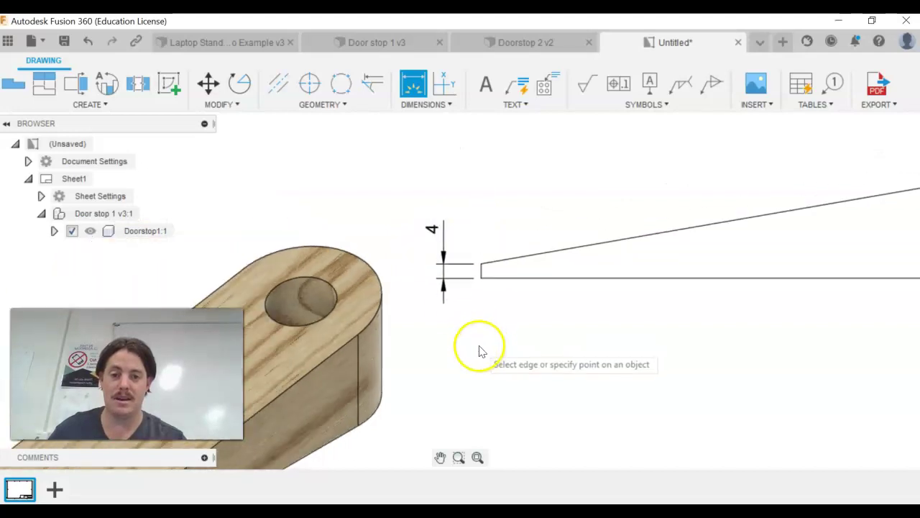
pyautogui.moveTo(452, 292); pyautogui.dragTo(435, 218, button='middle')
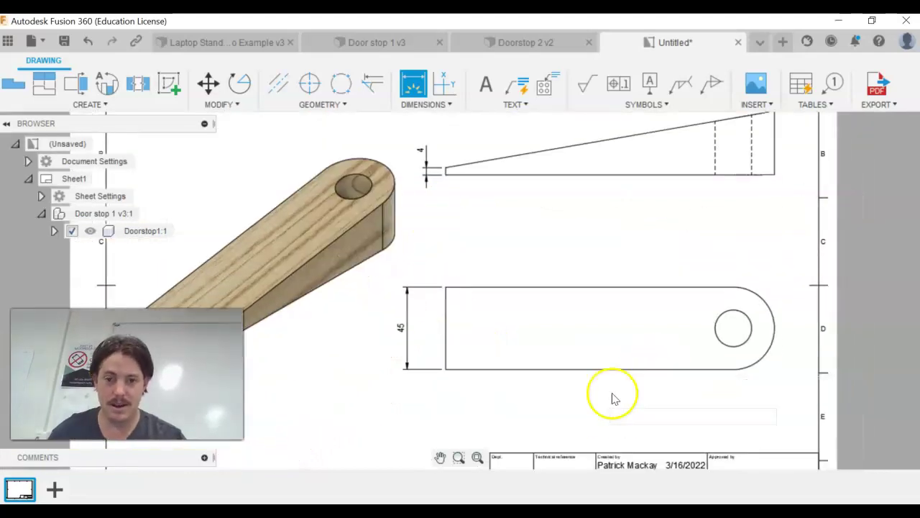
pyautogui.click(587, 371)
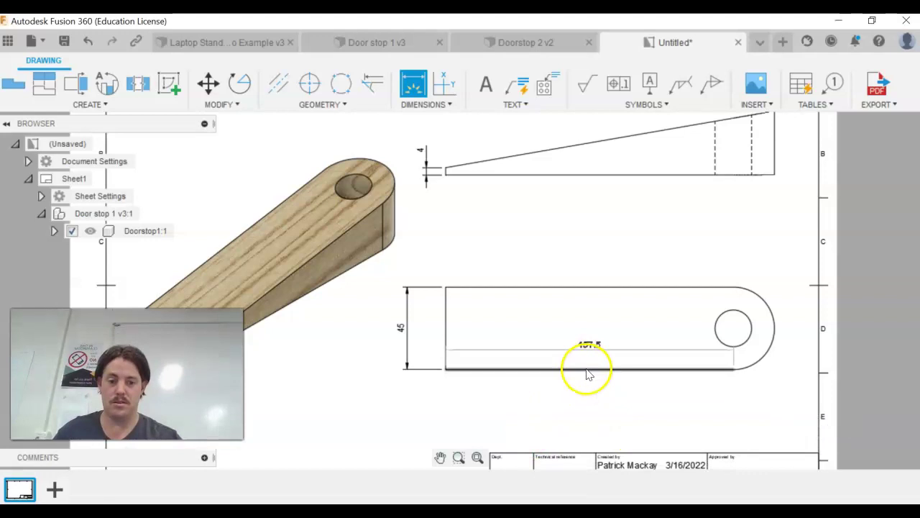
pyautogui.click(586, 371)
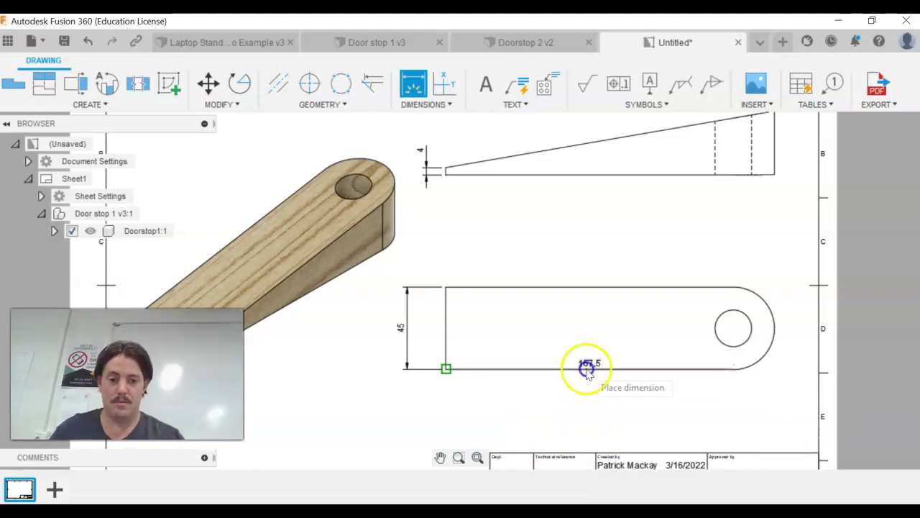
pyautogui.click(603, 412)
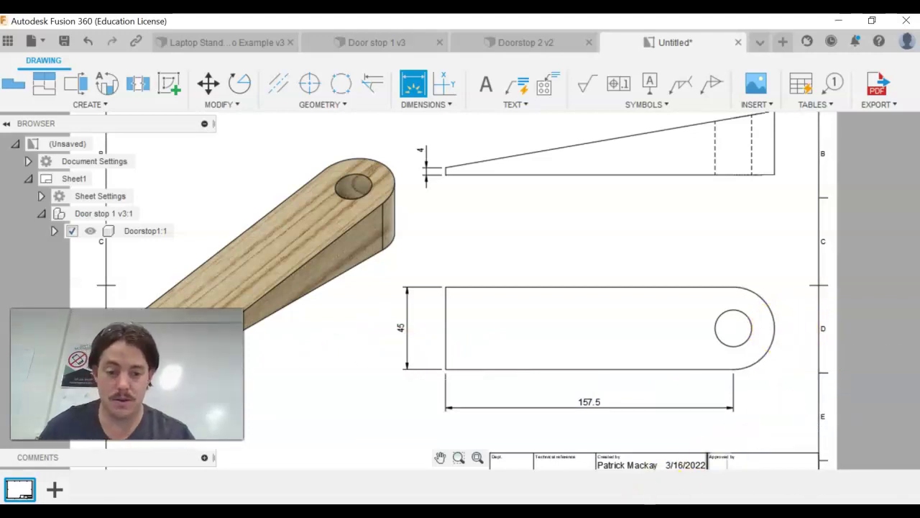
# Step: Compare with DoorStop_1.pdf in Adobe Acrobat and delete the straight-edge length dimension below the top view
pyautogui.click(642, 468)
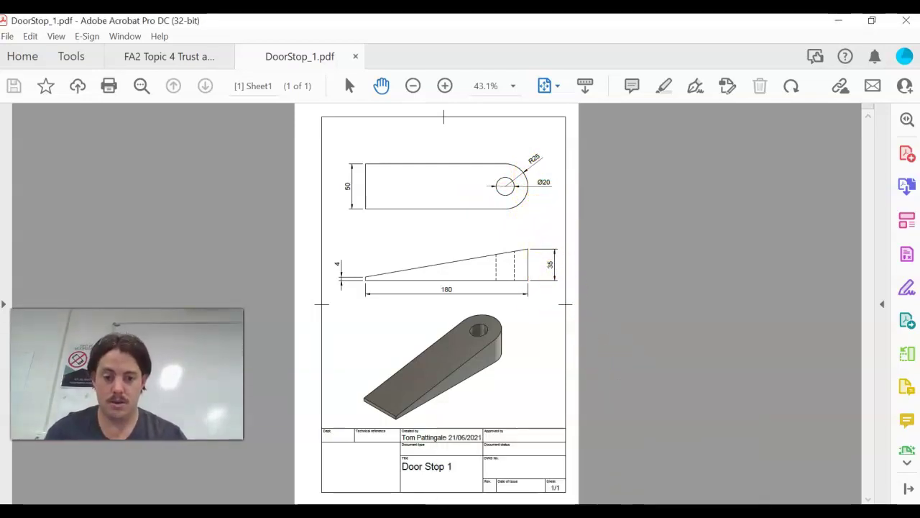
pyautogui.hotkey('alt', 'Tab')
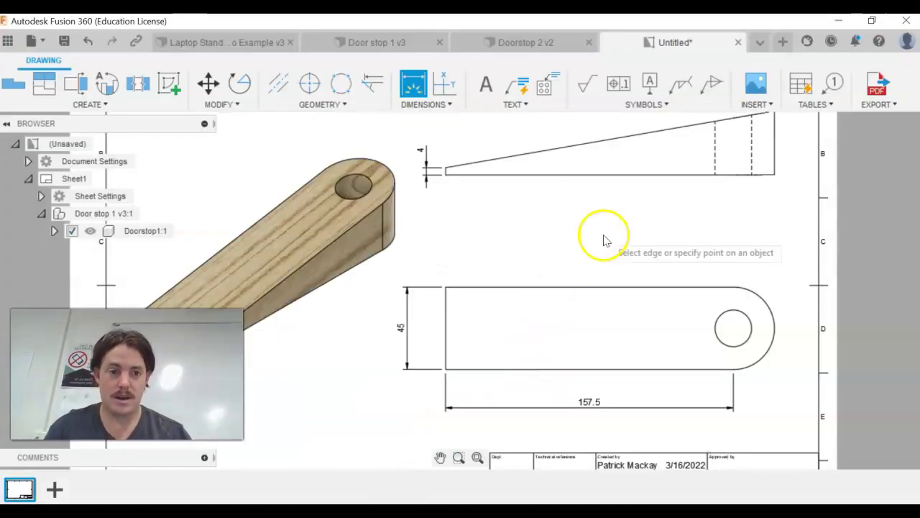
pyautogui.click(649, 409)
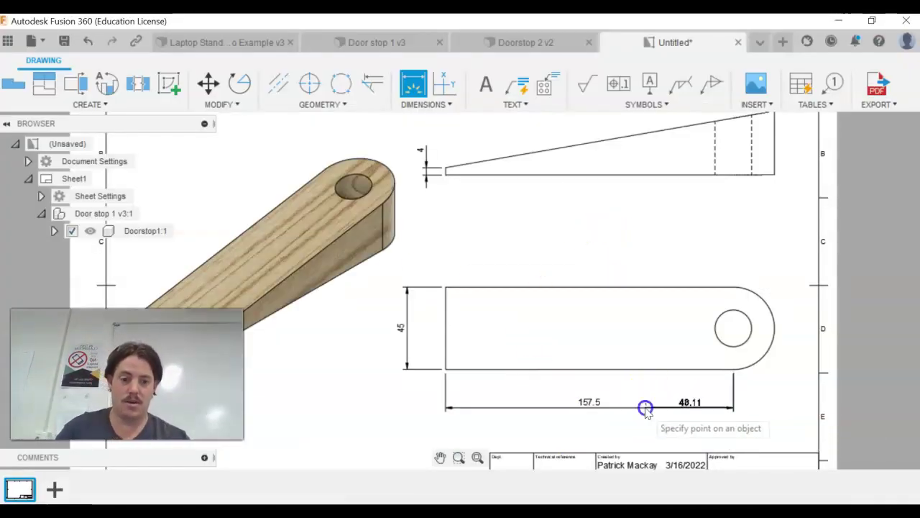
pyautogui.rightClick(695, 416)
pyautogui.click(629, 411)
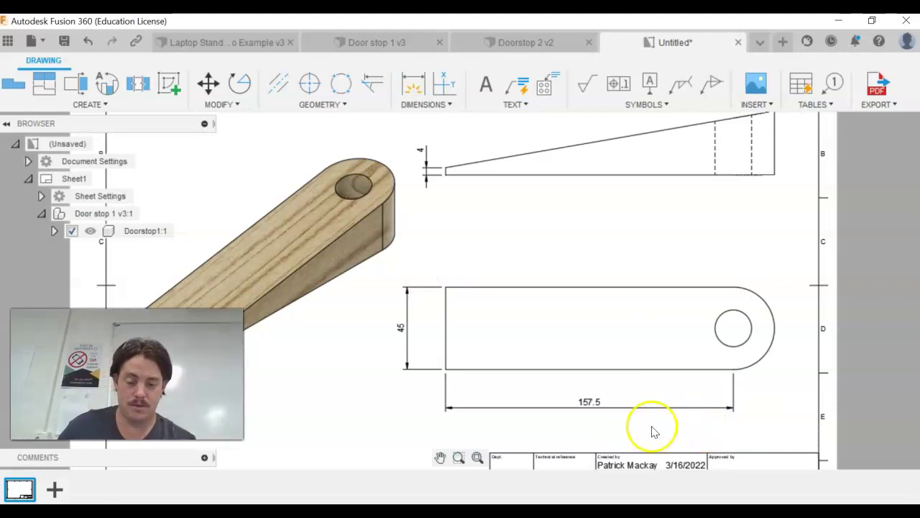
pyautogui.click(630, 401)
pyautogui.click(596, 410)
pyautogui.click(589, 407)
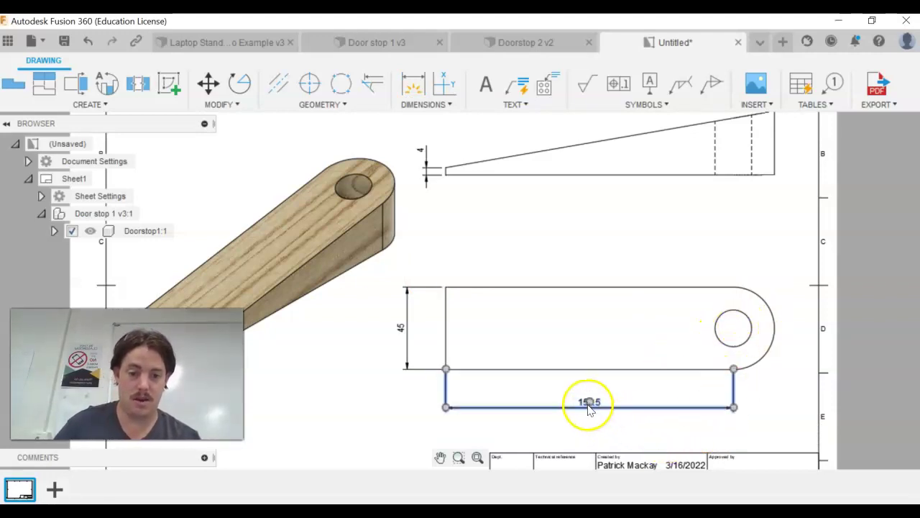
pyautogui.press('Delete')
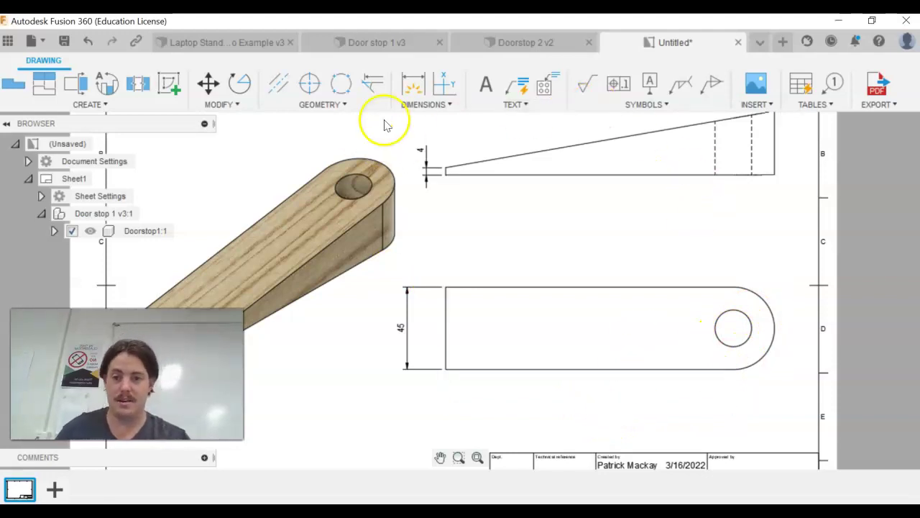
# Step: Dimension the overall length of the side view between its base corners, placing the dimension below the base
pyautogui.click(413, 84)
pyautogui.click(443, 171)
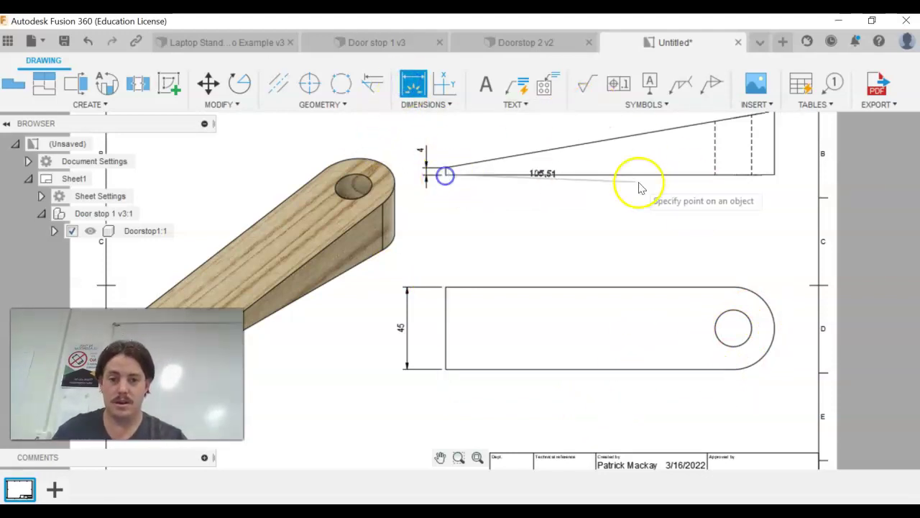
pyautogui.click(773, 174)
pyautogui.click(666, 214)
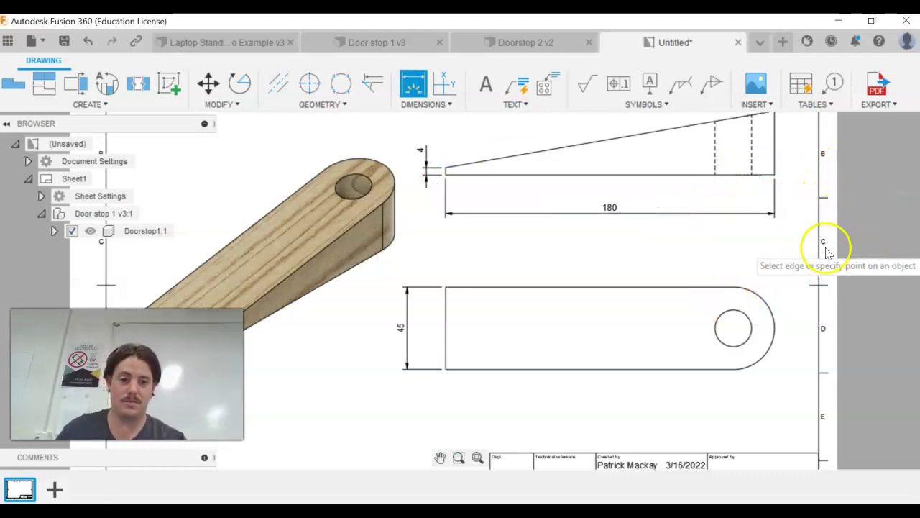
# Step: Dimension the height of the side view's tall end, placing the dimension outside that end
pyautogui.scroll(-1, 712, 245)
pyautogui.click(765, 128)
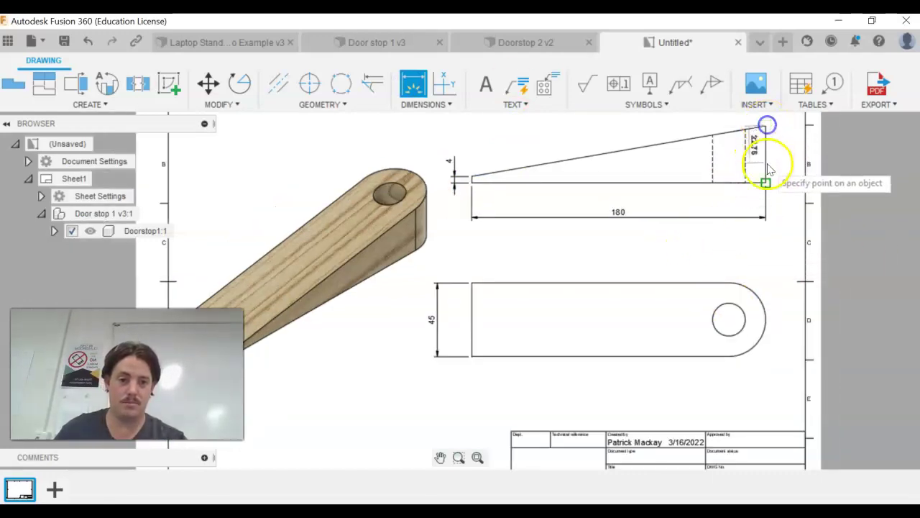
pyautogui.click(767, 182)
pyautogui.click(786, 180)
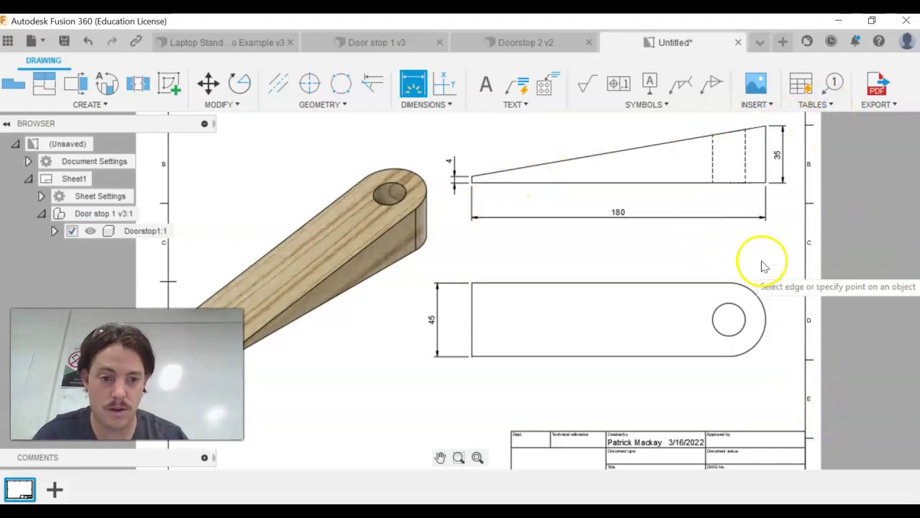
# Step: Dimension the hole's diameter and the rounded end's radius on the top view, placing both outside the outline
pyautogui.click(719, 317)
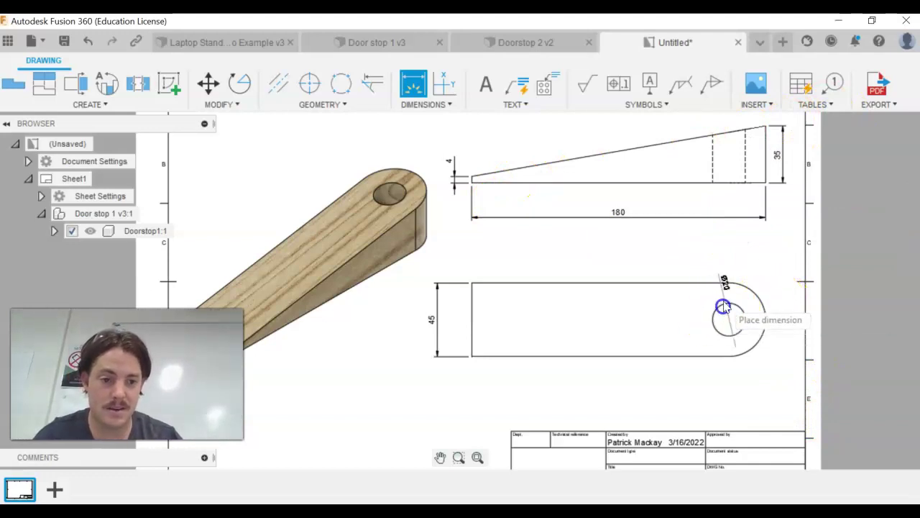
pyautogui.click(775, 274)
pyautogui.click(758, 352)
pyautogui.click(782, 369)
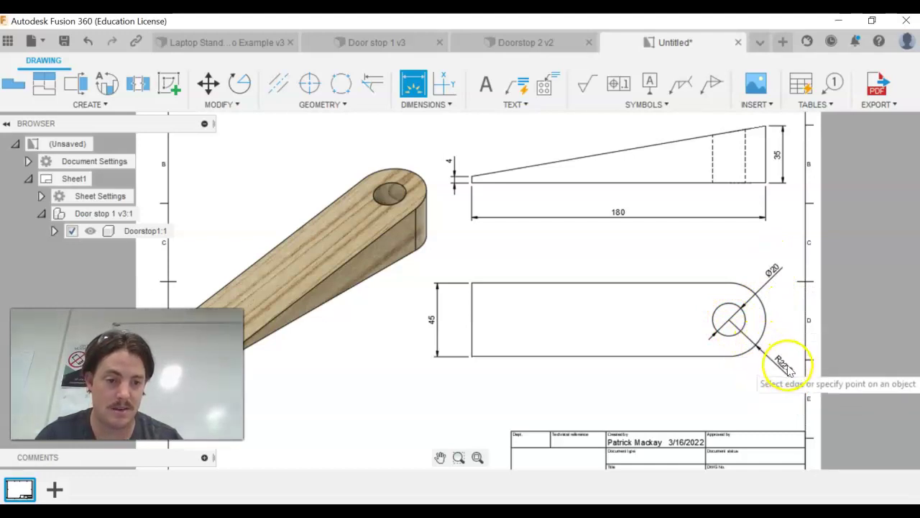
# Step: Compare the drawing with DoorStop_1.pdf in Adobe Acrobat and examine the title block and the whole sheet
pyautogui.click(638, 466)
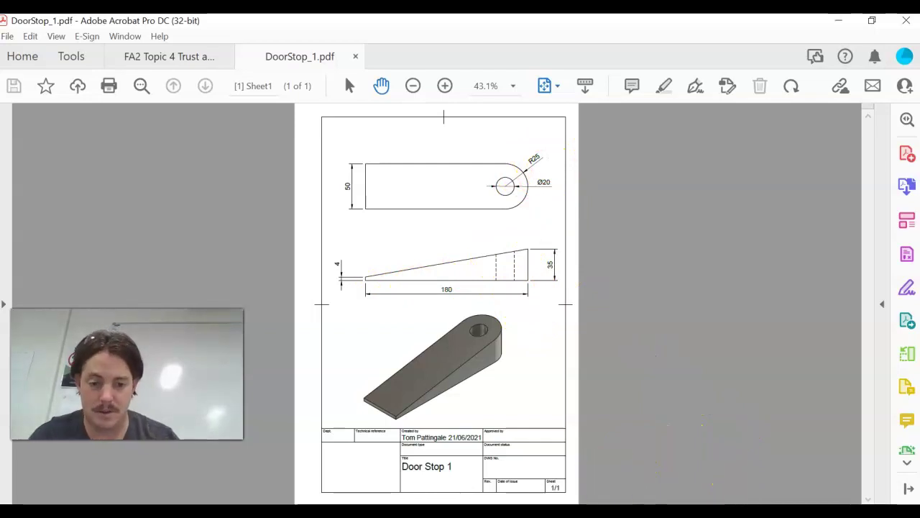
pyautogui.hotkey('alt', 'Tab')
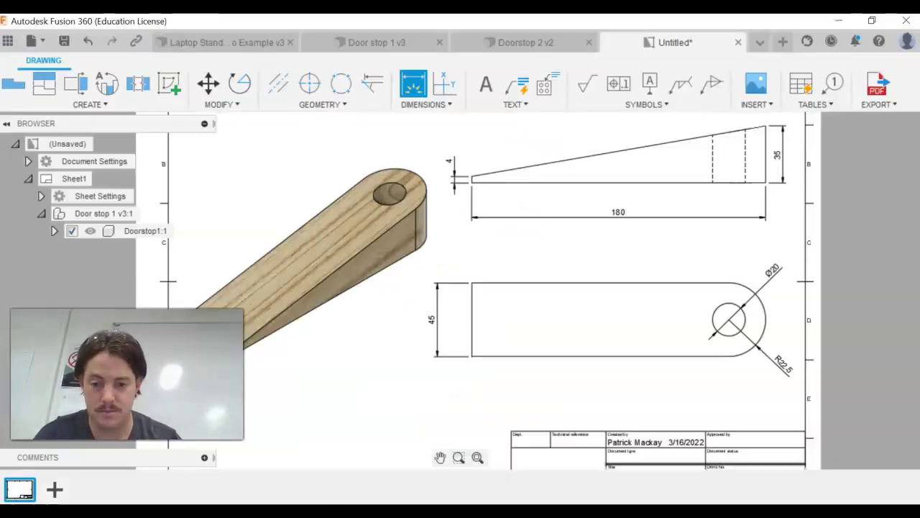
pyautogui.scroll(3, 651, 414)
pyautogui.scroll(2, 666, 415)
pyautogui.moveTo(637, 422)
pyautogui.mouseDown(button='middle')
pyautogui.moveTo(611, 306)
pyautogui.moveTo(572, 294)
pyautogui.mouseUp(button='middle')
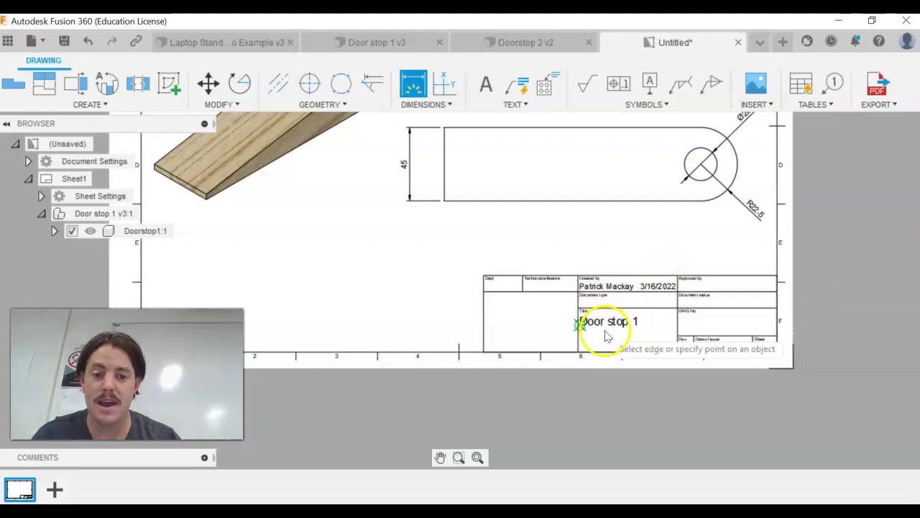
pyautogui.scroll(-2, 610, 350)
pyautogui.scroll(-2, 614, 352)
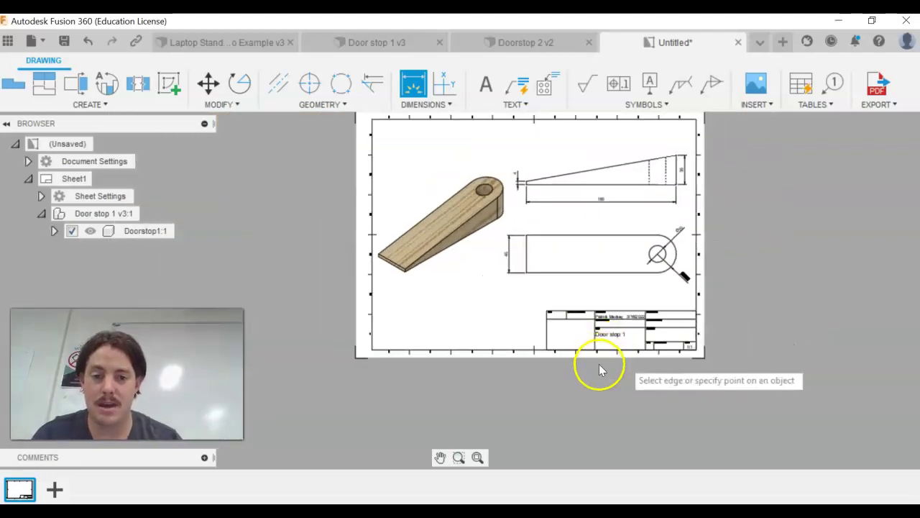
pyautogui.click(477, 457)
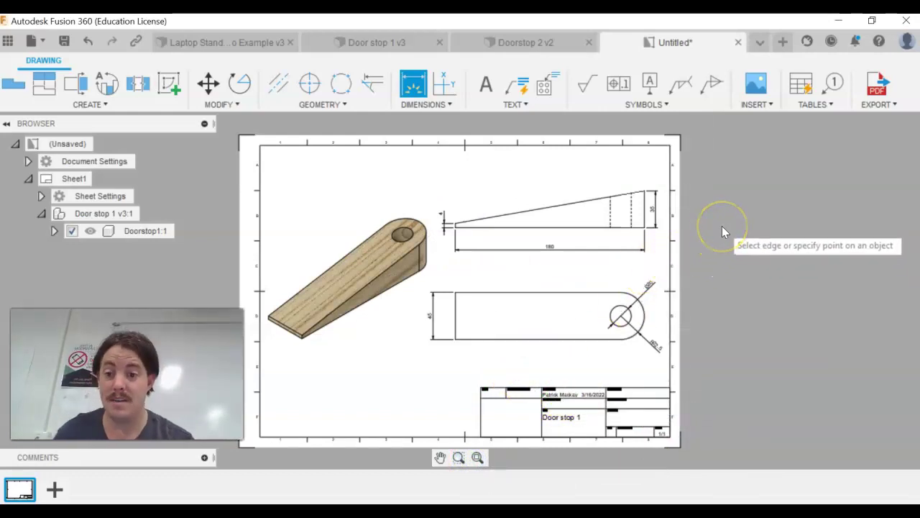
# Step: Save the drawing as "Door Stop 1 Drawing" in the Doorstop folder of the 2022 Yr 8 D&T project
pyautogui.click(64, 42)
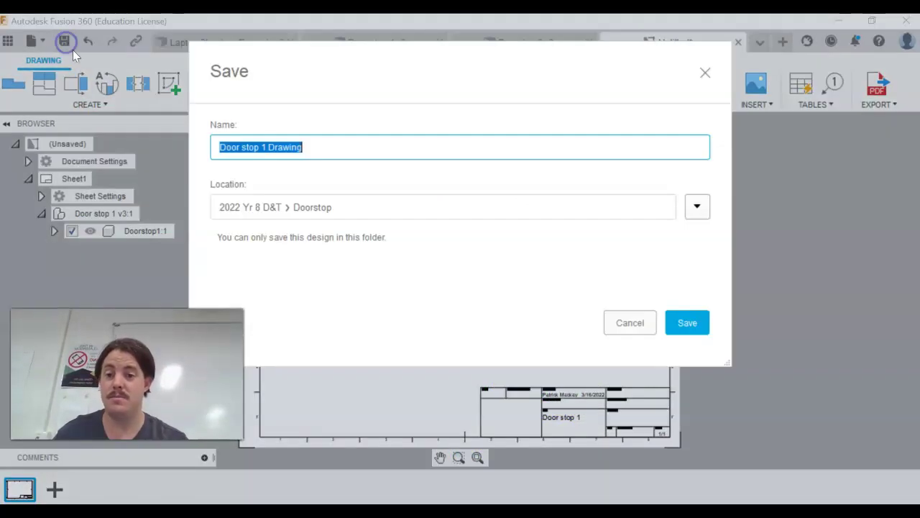
pyautogui.click(317, 147)
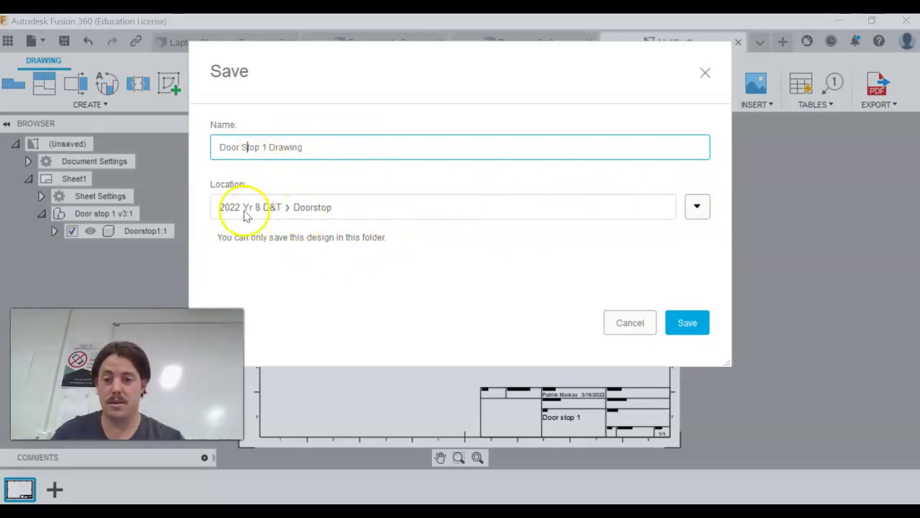
pyautogui.click(697, 208)
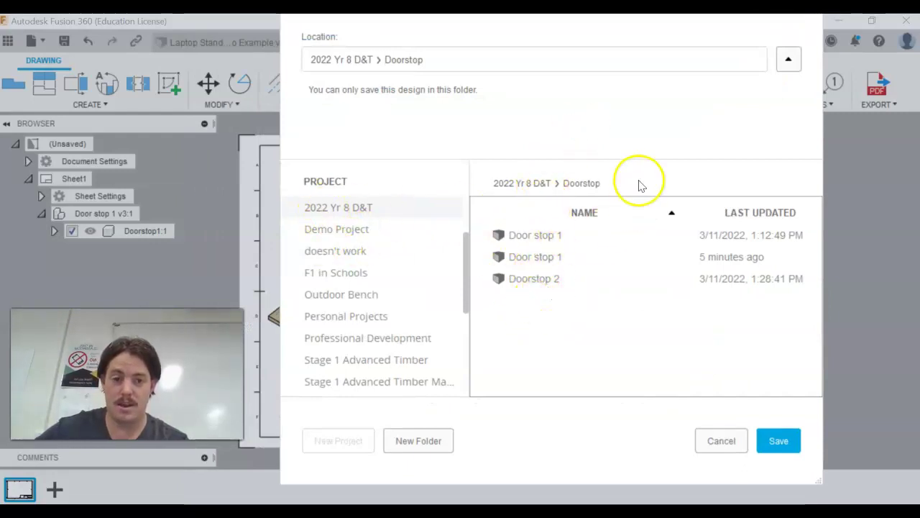
pyautogui.click(726, 194)
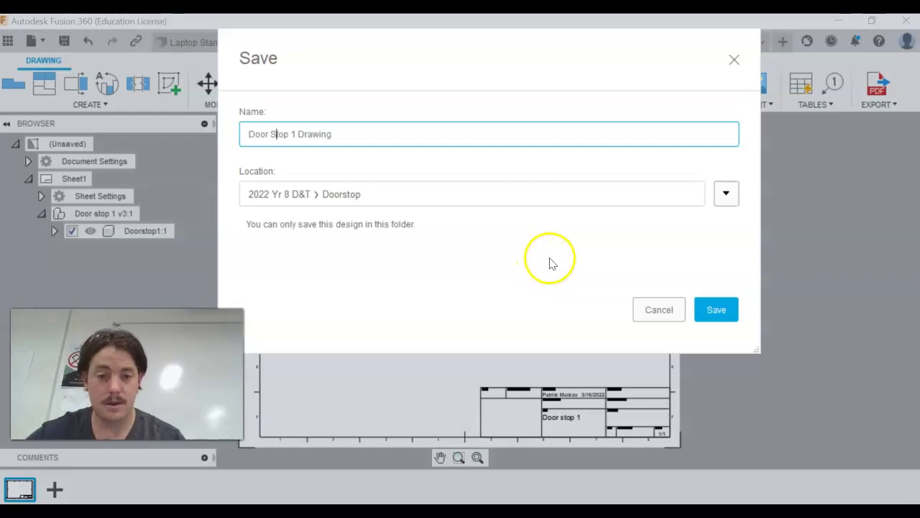
pyautogui.click(726, 309)
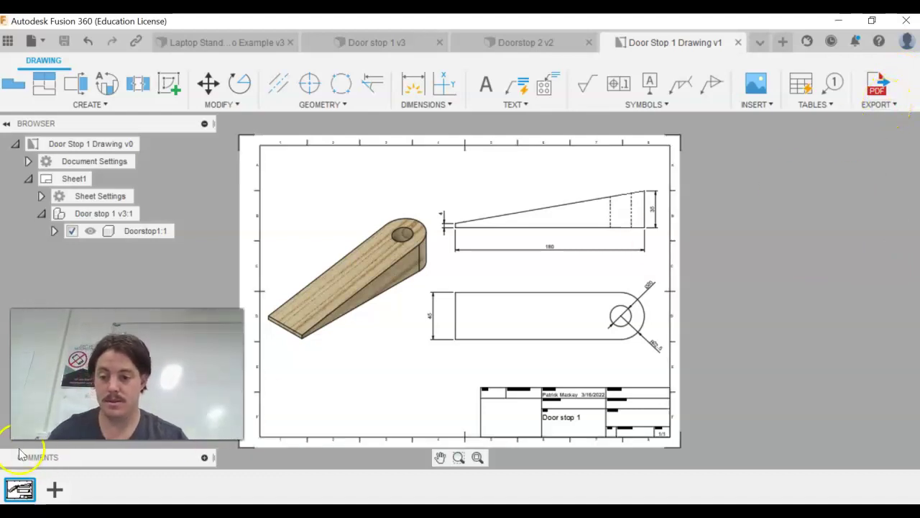
# Step: Export all sheets of the drawing as a PDF named "Door Stop 1 Drawing" in the Desktop's Yr. 8 DandT folder, with Open PDF enabled
pyautogui.click(879, 105)
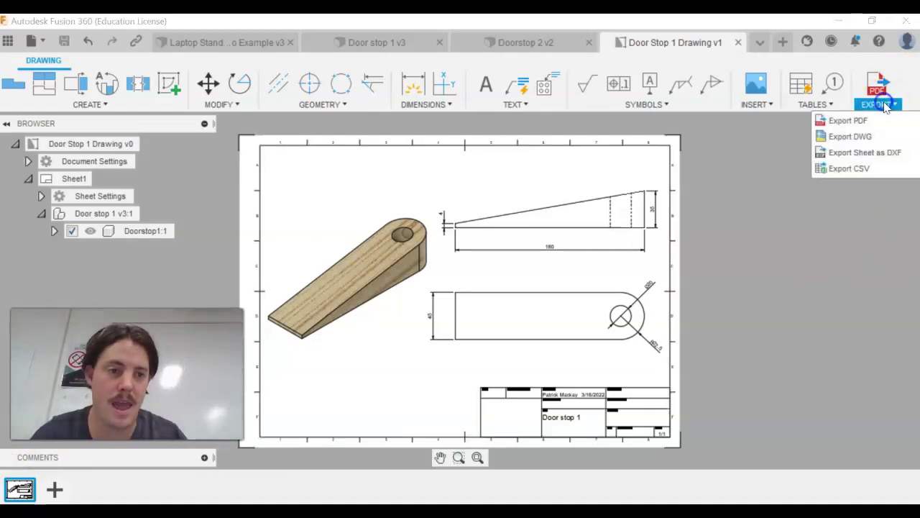
pyautogui.click(850, 122)
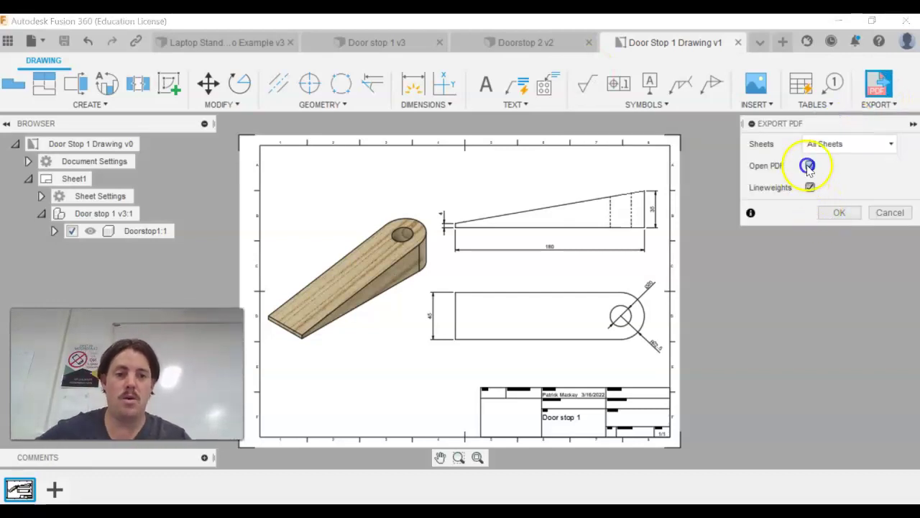
pyautogui.click(839, 214)
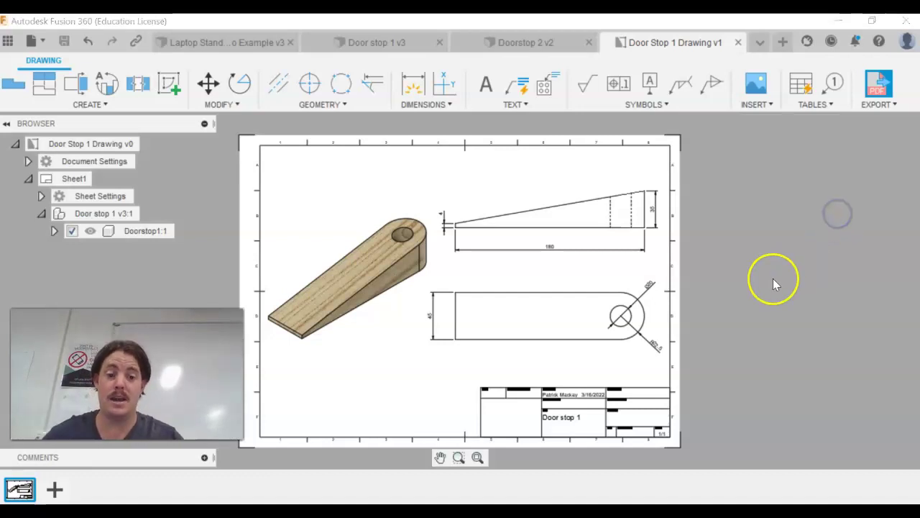
pyautogui.moveTo(189, 41); pyautogui.dragTo(438, 36)
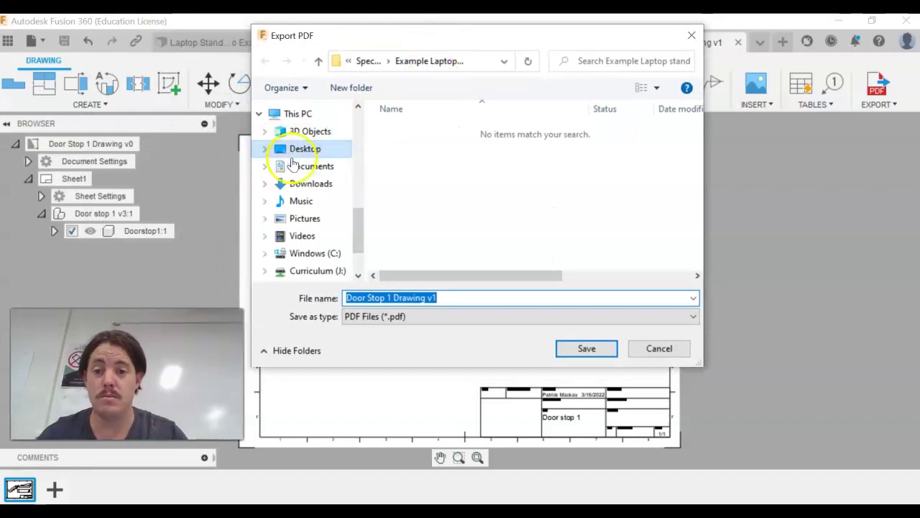
pyautogui.click(315, 150)
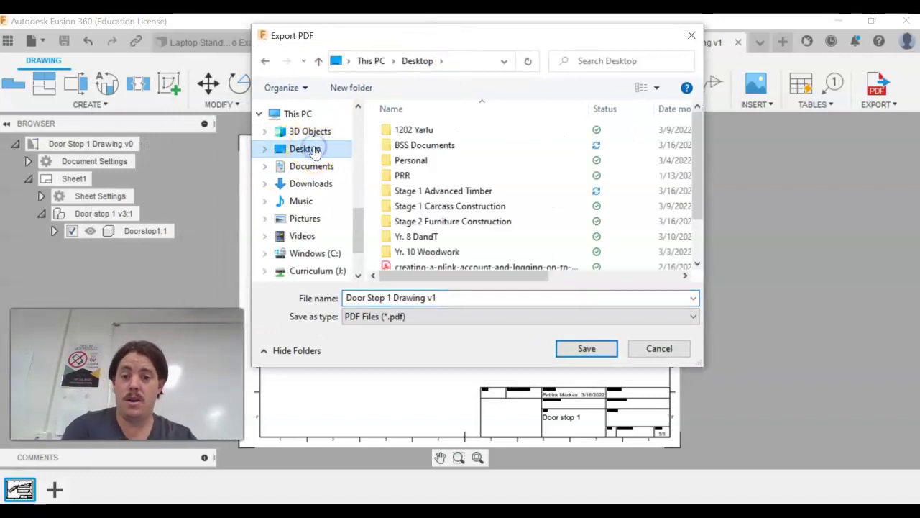
pyautogui.doubleClick(436, 237)
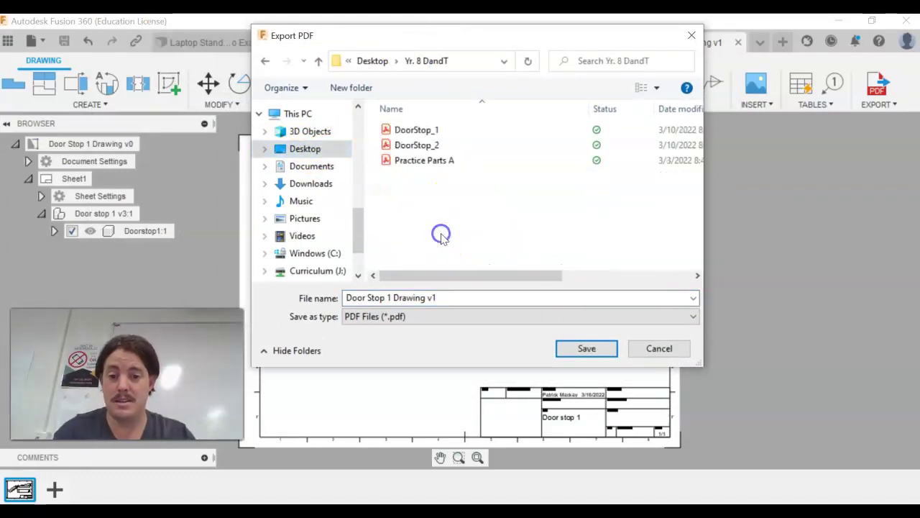
pyautogui.click(447, 294)
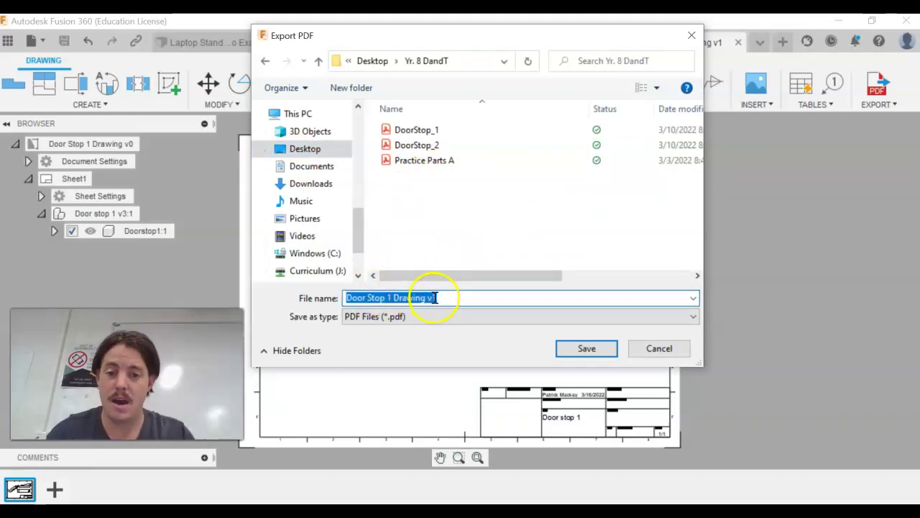
pyautogui.click(438, 298)
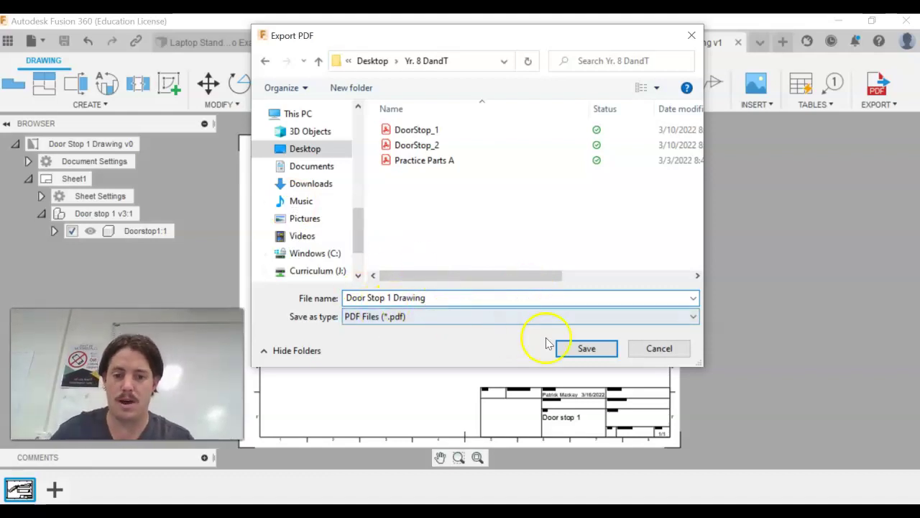
pyautogui.click(586, 349)
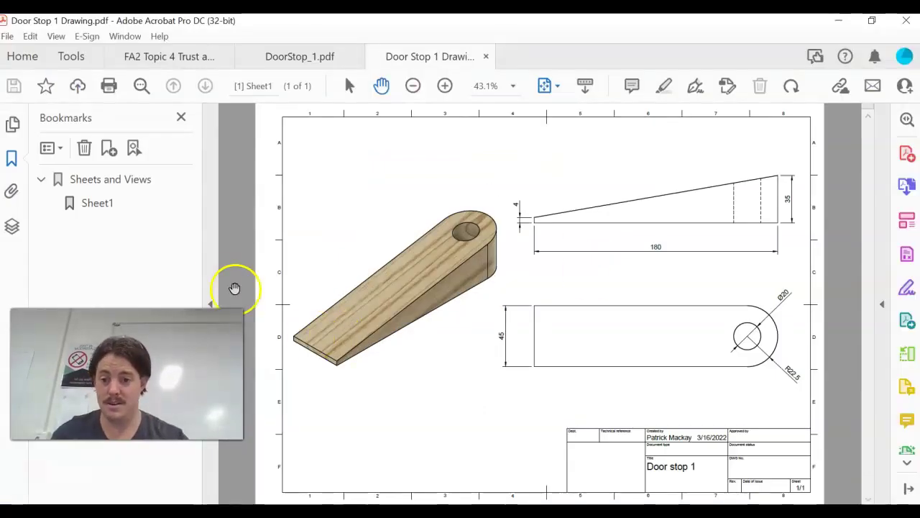
# Step: Hide the bookmarks pane beside the exported PDF and view the file's document properties
pyautogui.click(211, 304)
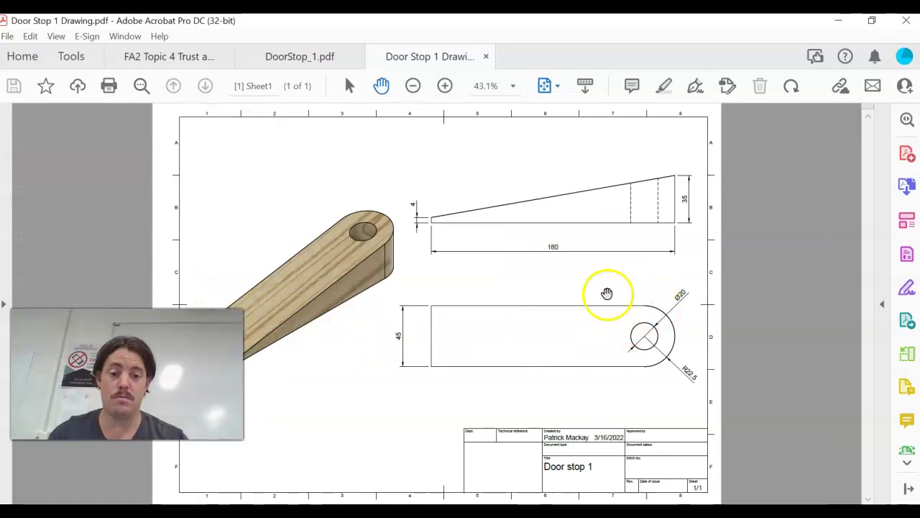
pyautogui.click(7, 36)
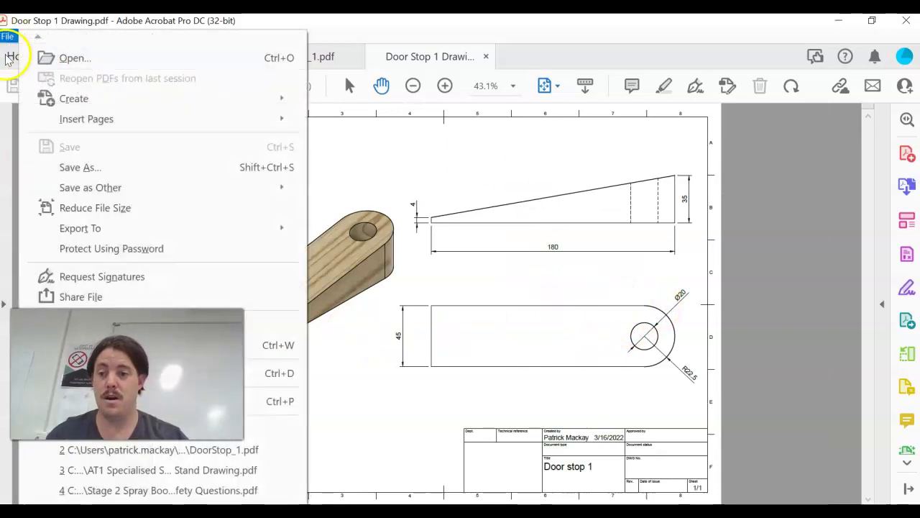
pyautogui.moveTo(247, 228)
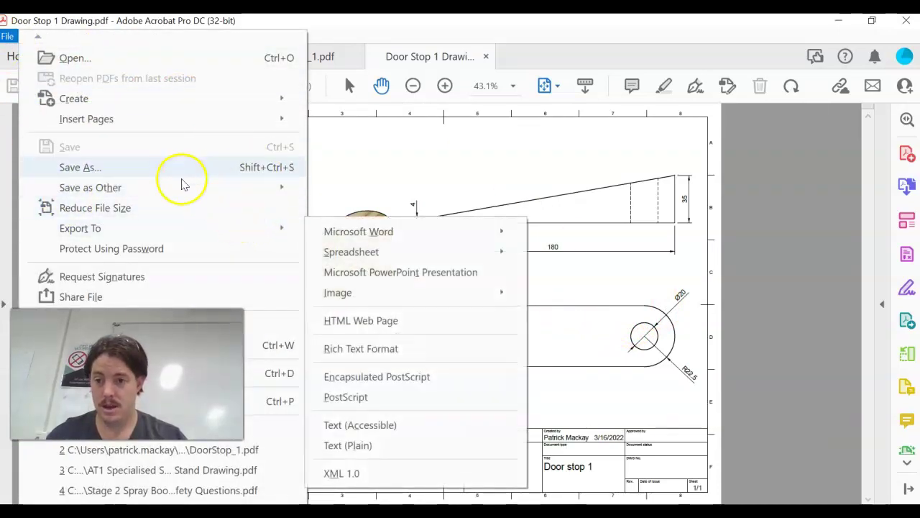
pyautogui.click(143, 373)
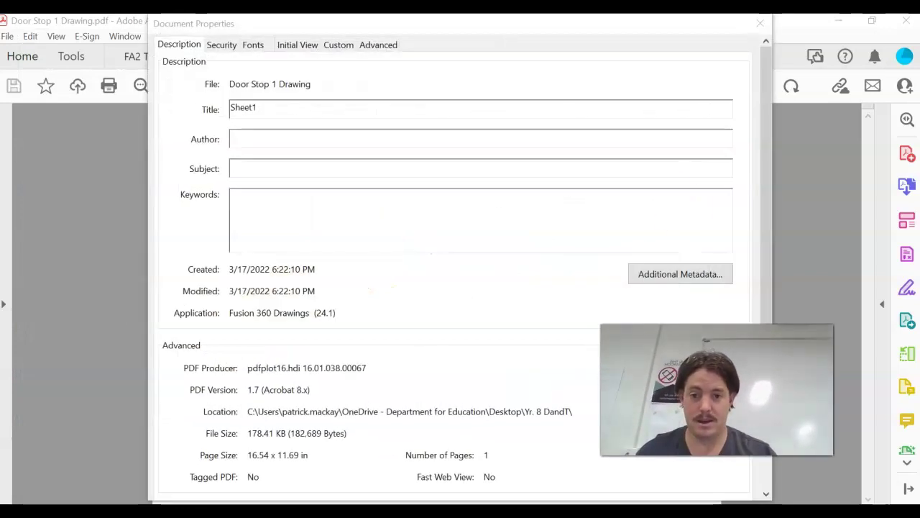
pyautogui.click(762, 26)
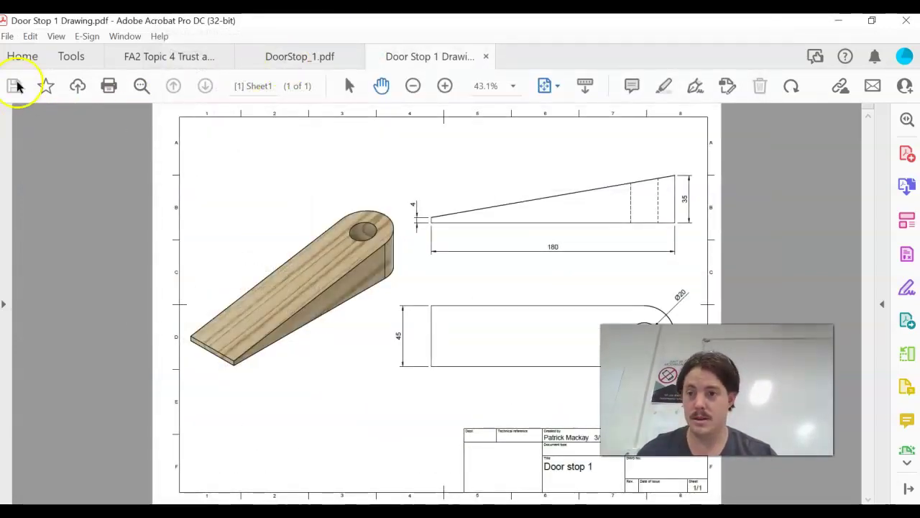
# Step: Set the BW_Copiers printer to color for printing the exported PDF, and cancel the print
pyautogui.click(7, 36)
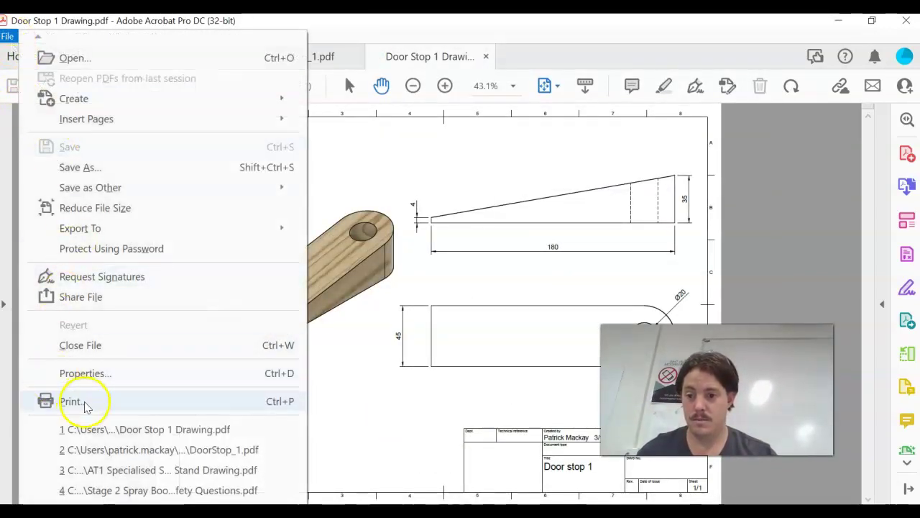
pyautogui.click(324, 334)
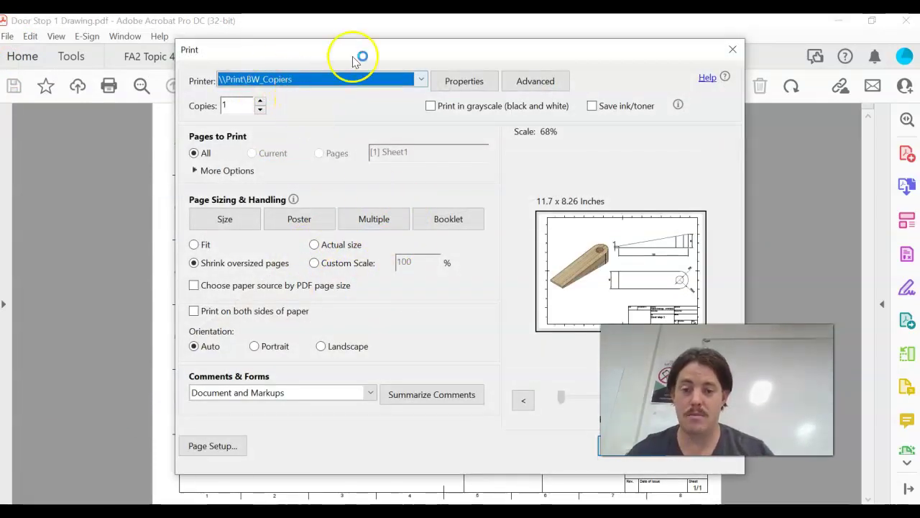
pyautogui.moveTo(352, 61); pyautogui.dragTo(250, 35)
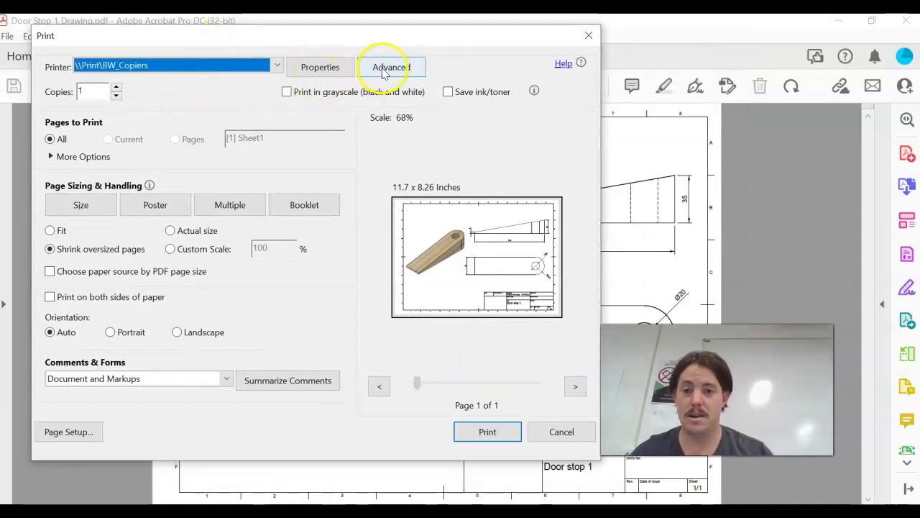
pyautogui.click(328, 68)
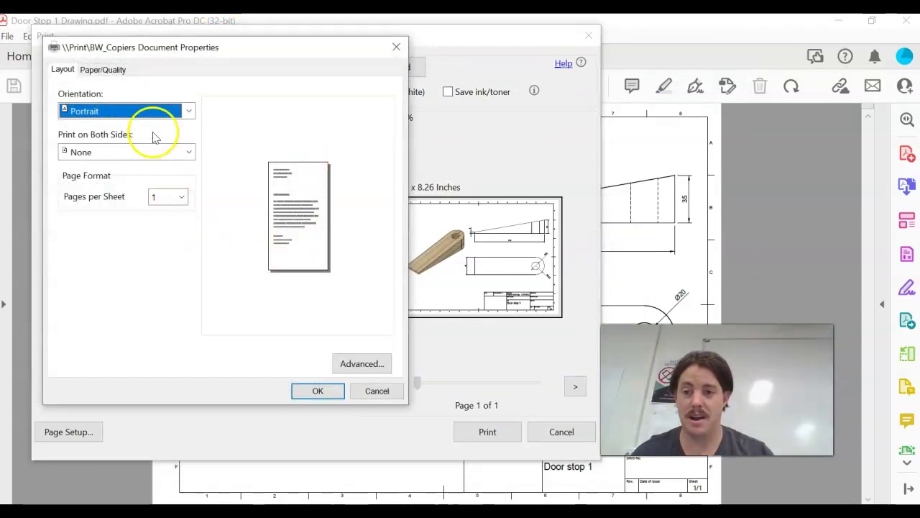
pyautogui.click(115, 70)
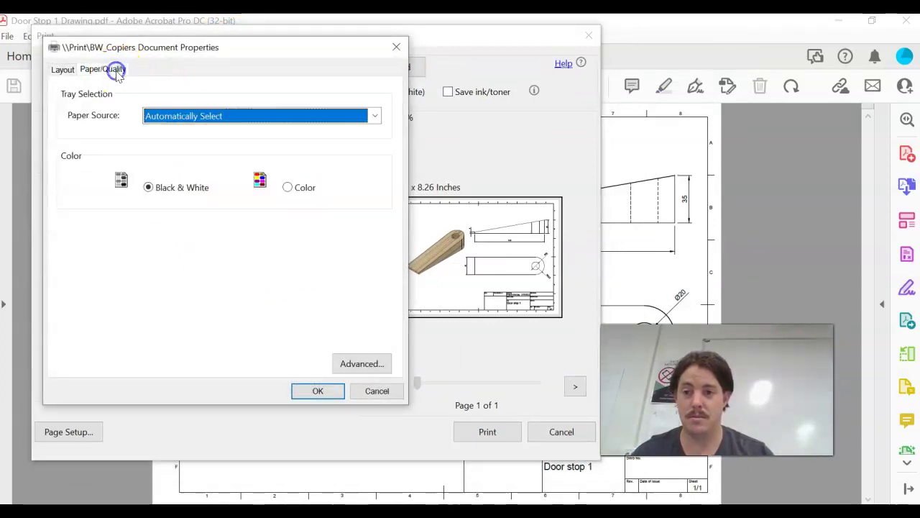
pyautogui.click(303, 190)
pyautogui.click(320, 392)
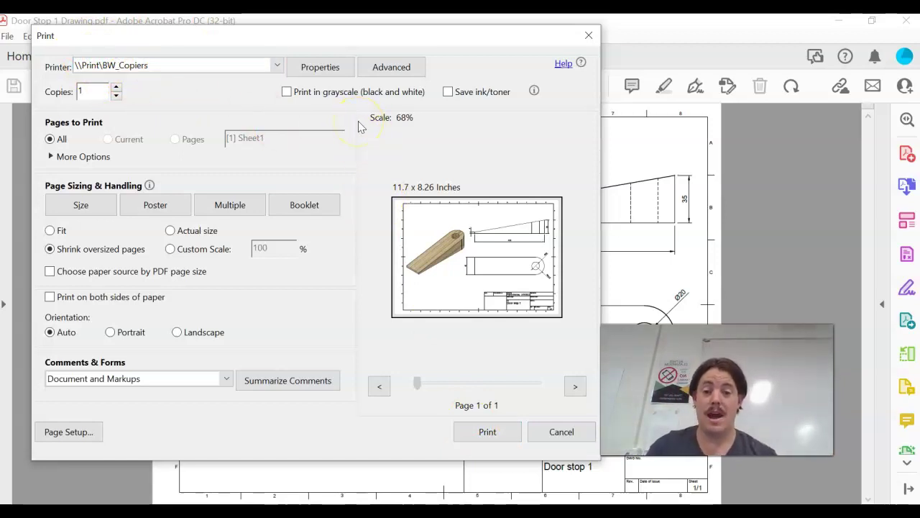
pyautogui.click(556, 432)
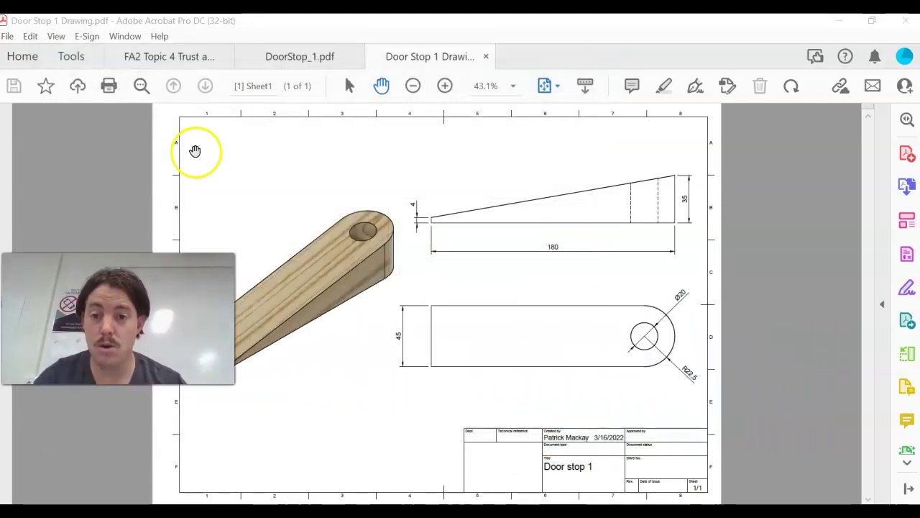
# Step: Switch back to Fusion 360 and look over the open Door stop 1 model and its technical drawing
pyautogui.doubleClick(440, 21)
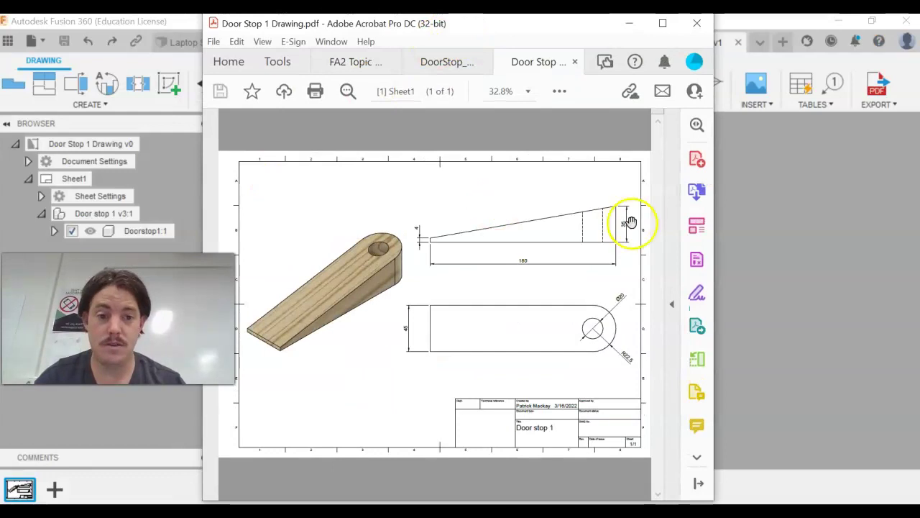
pyautogui.click(750, 277)
pyautogui.click(489, 43)
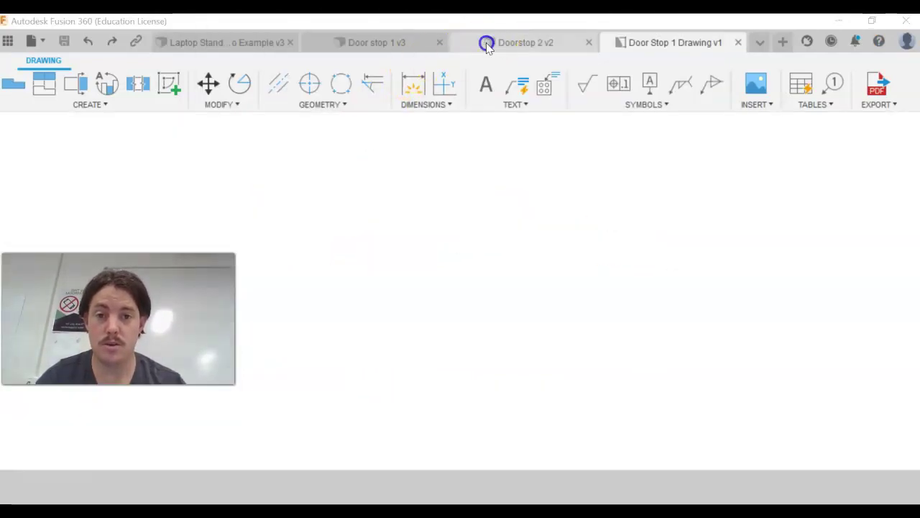
pyautogui.click(406, 42)
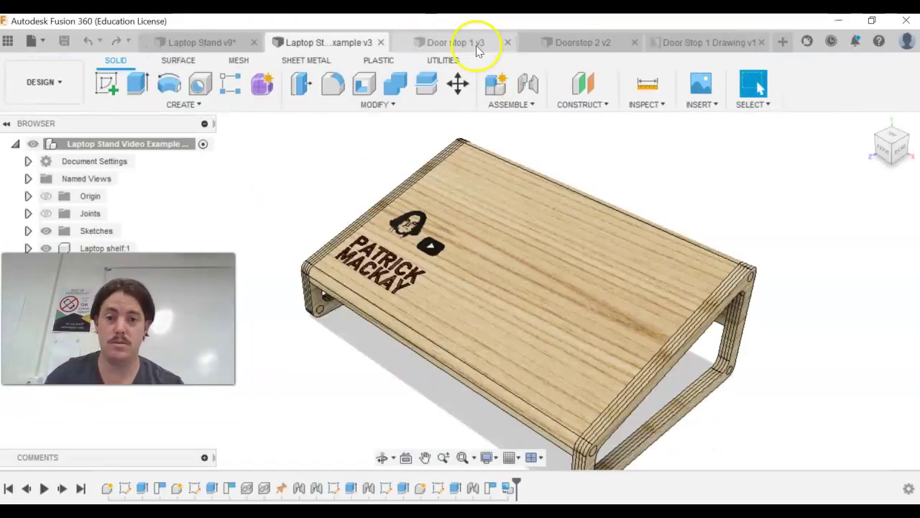
pyautogui.click(476, 42)
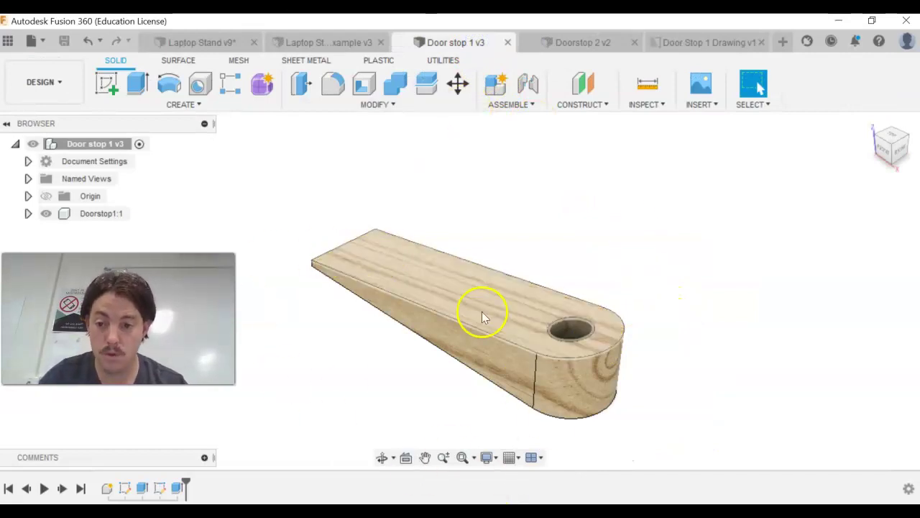
pyautogui.click(678, 40)
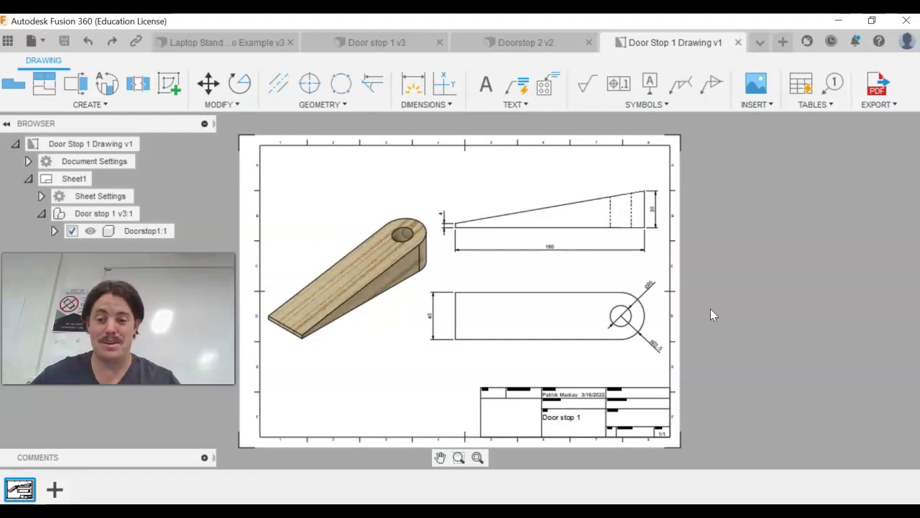
pyautogui.click(616, 312)
pyautogui.click(166, 416)
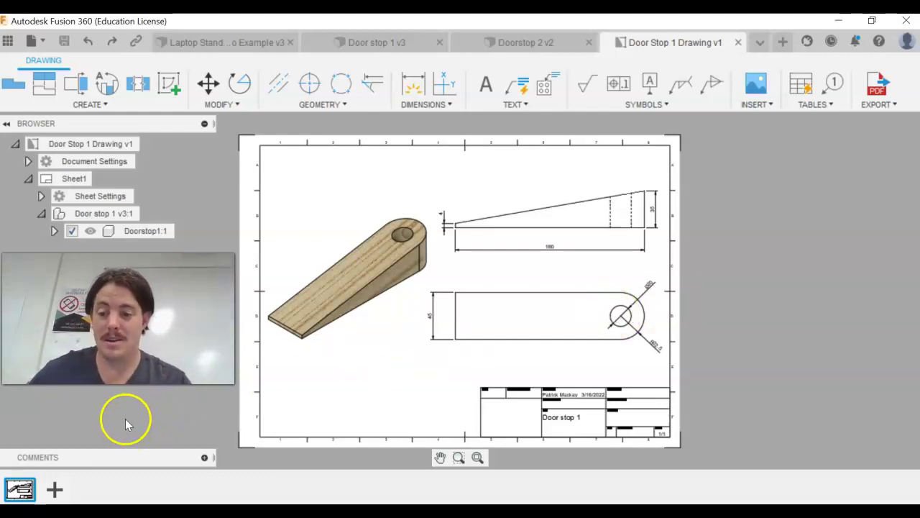